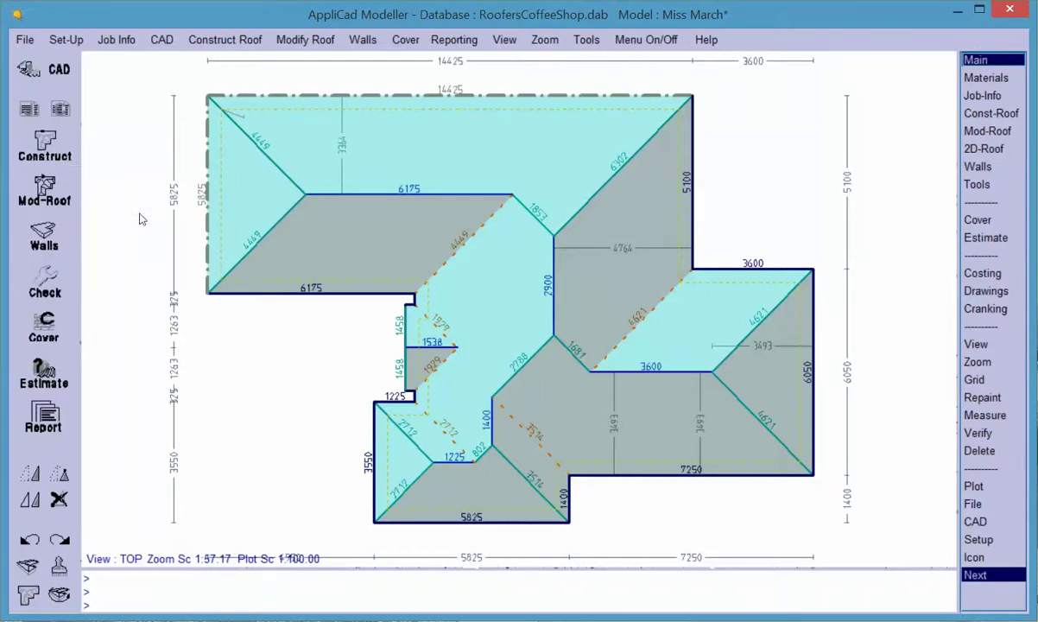
Turn off the display of dimensions in the first column of the roof model's display settings.
click(54, 292)
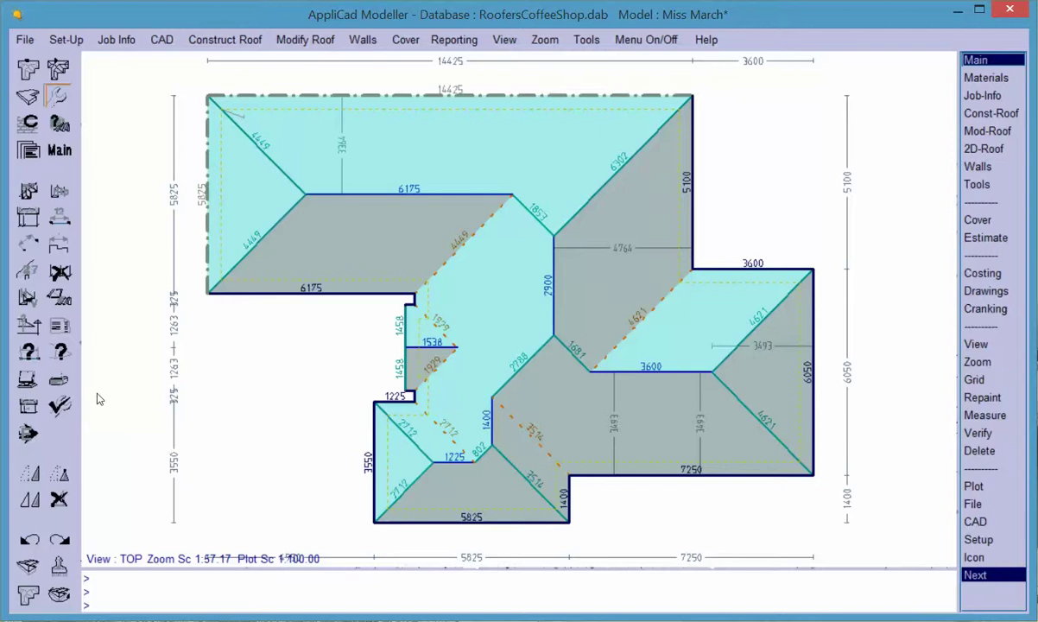
click(29, 380)
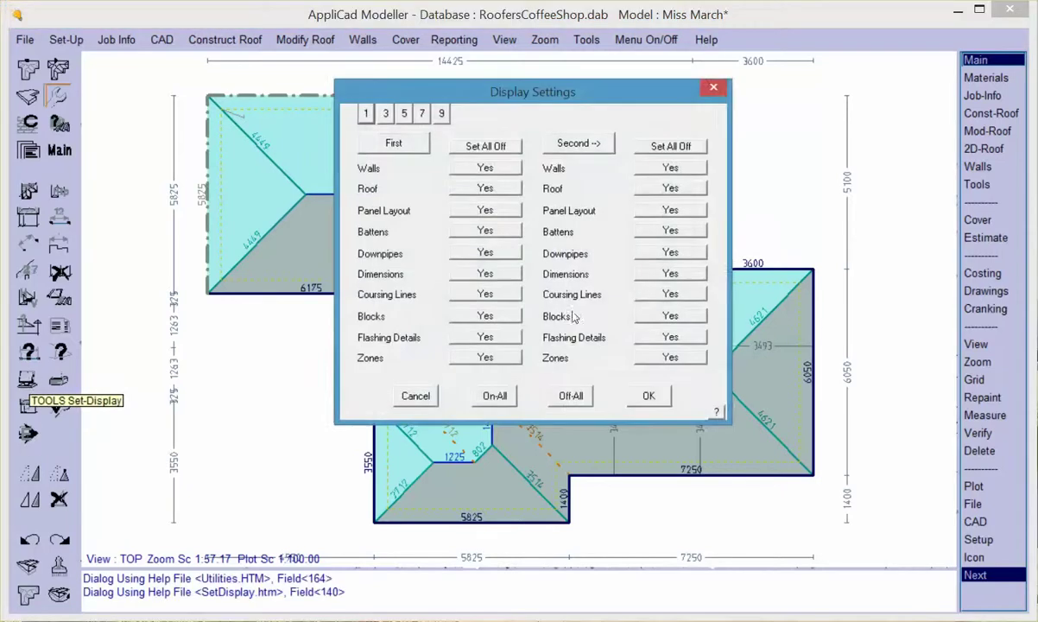
click(485, 273)
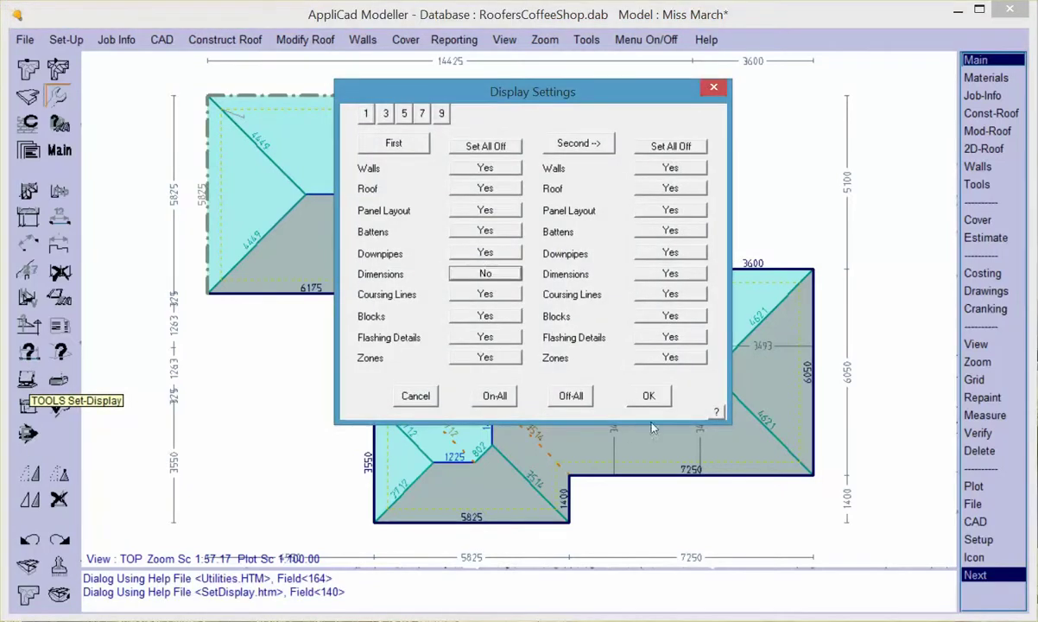
click(649, 395)
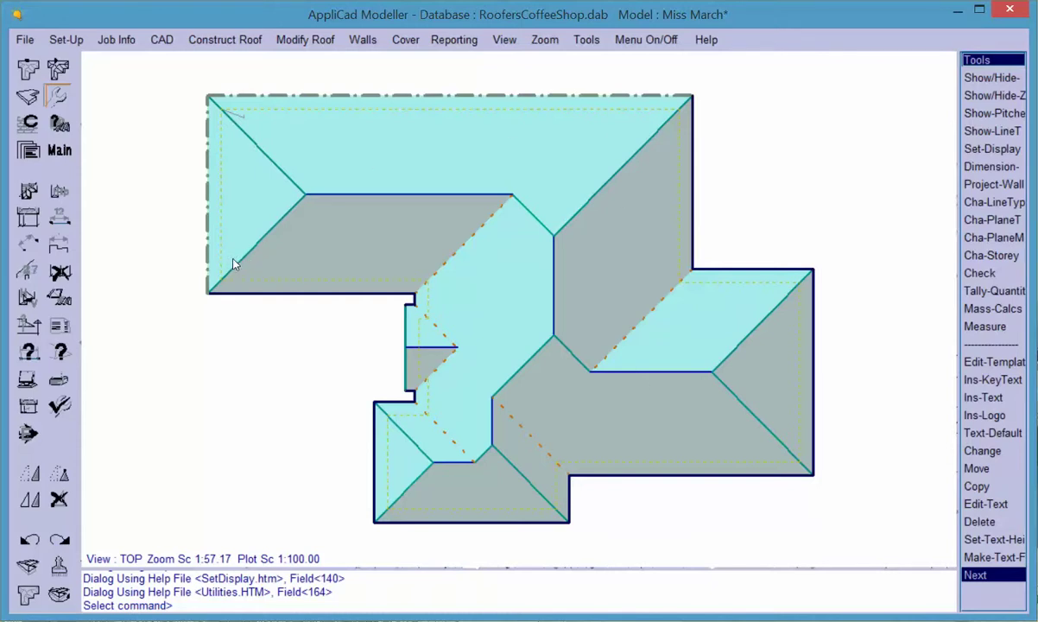
Set the roof's straight metal cover to Steeline Steel Rib, 400 mm coverage, Za finish, 0.48 gauge.
click(28, 122)
click(59, 216)
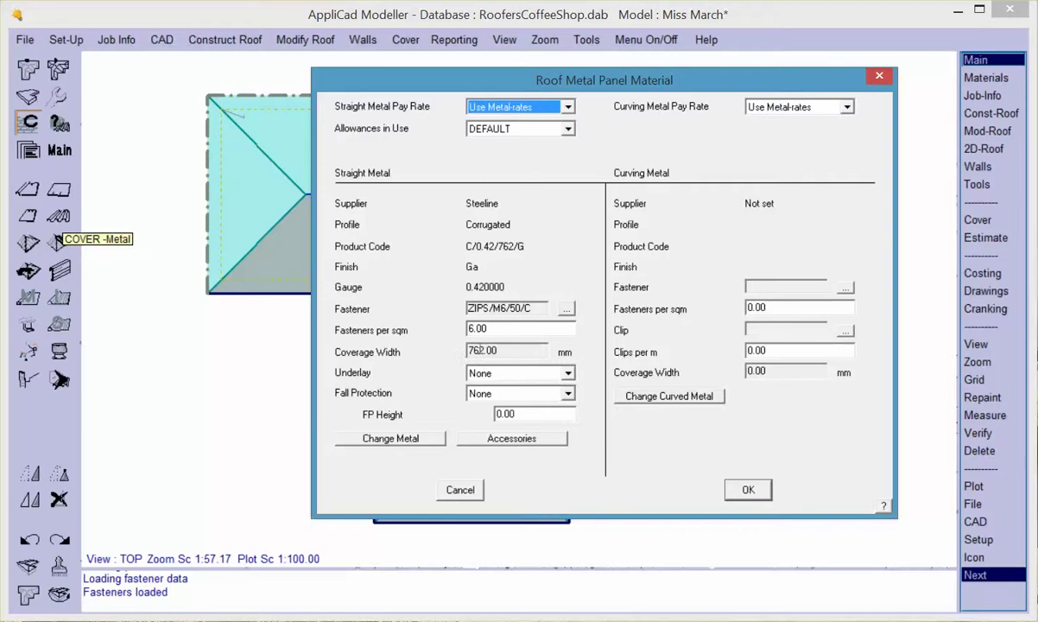
double_click(503, 349)
click(390, 438)
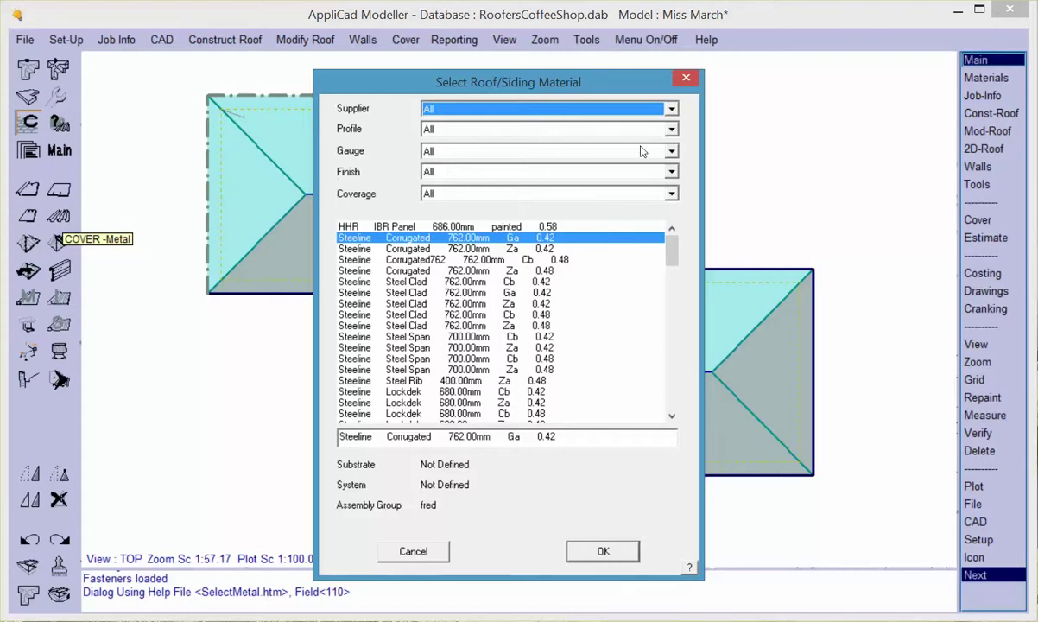
click(671, 130)
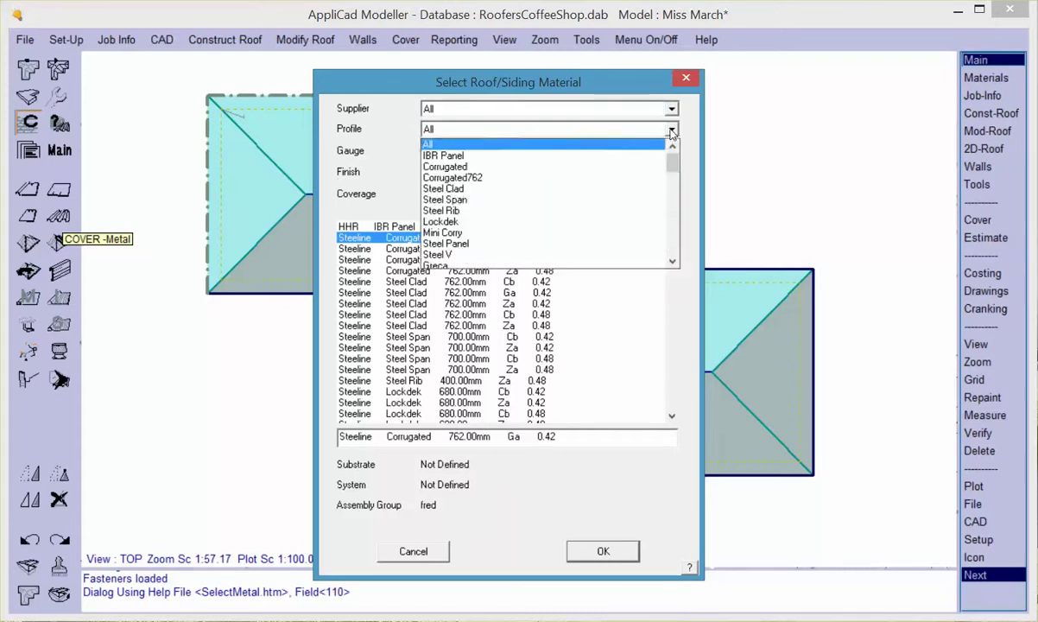
click(482, 212)
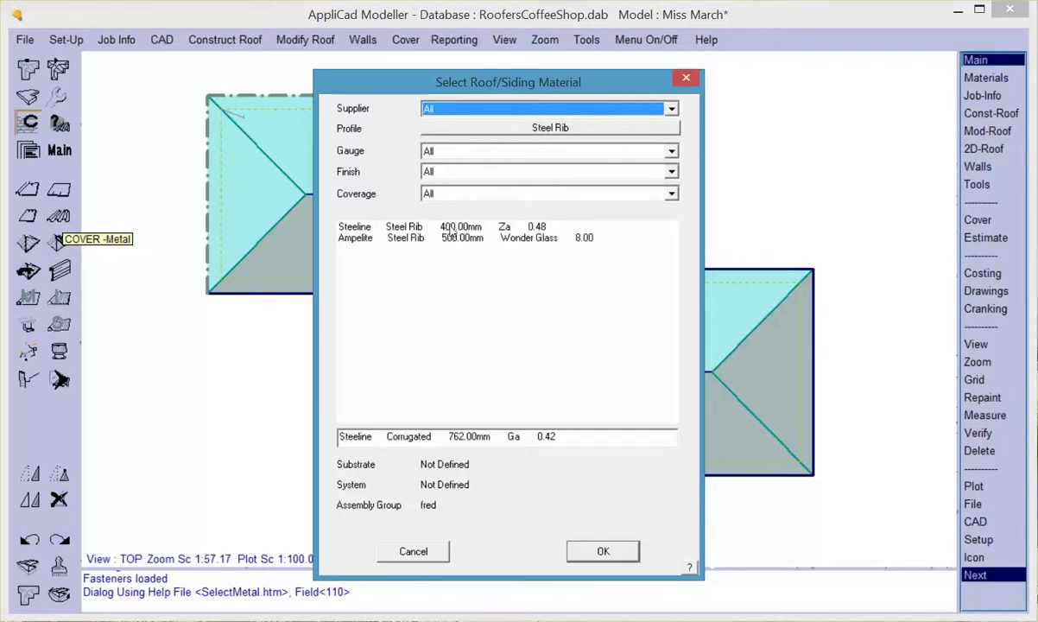
click(420, 226)
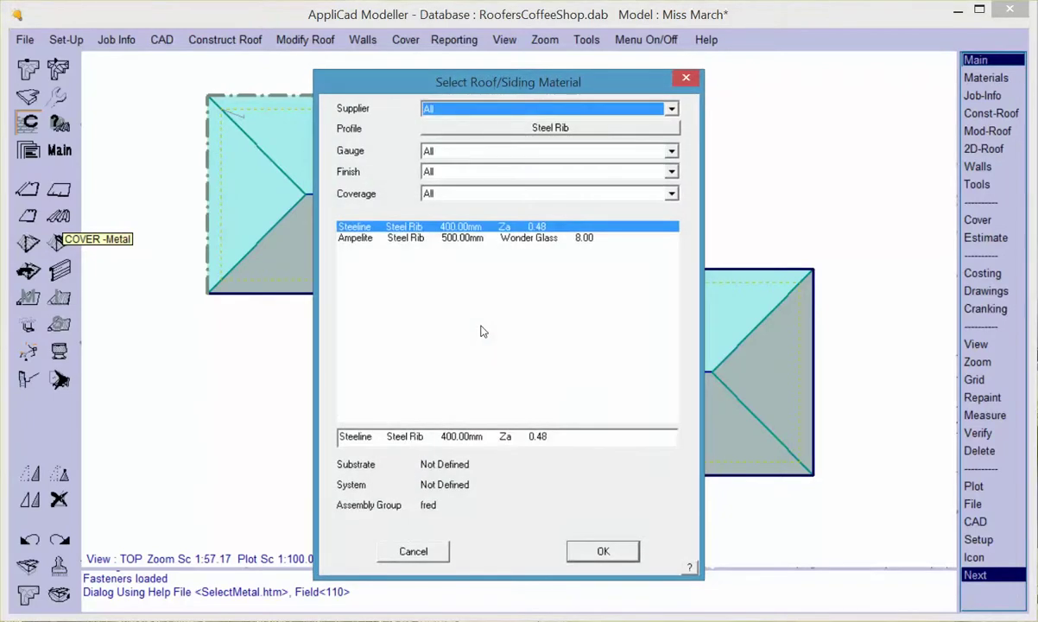
click(604, 553)
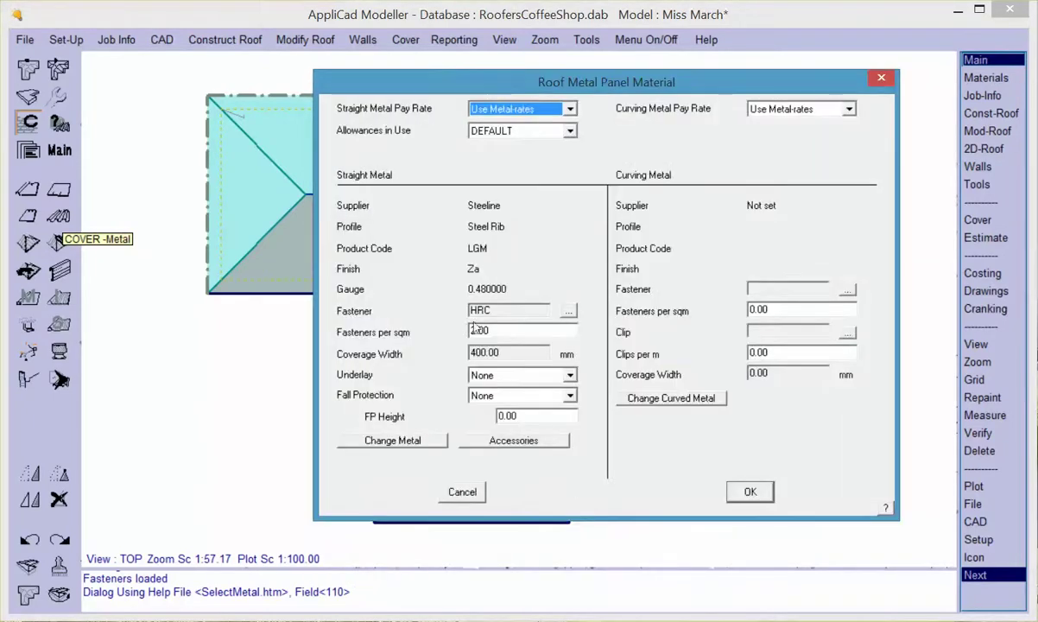
click(467, 352)
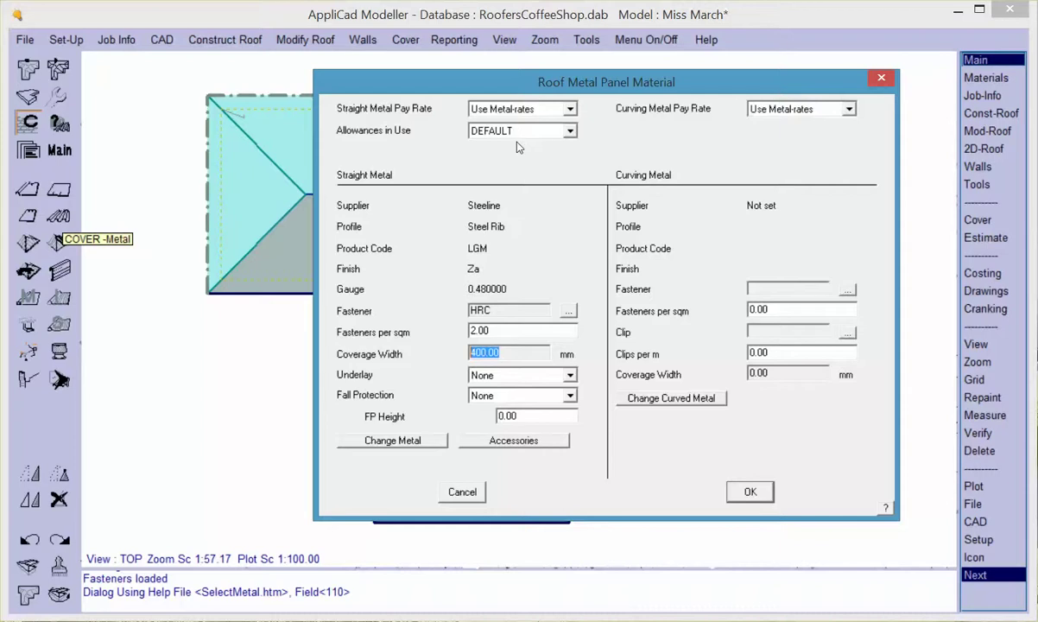
click(749, 494)
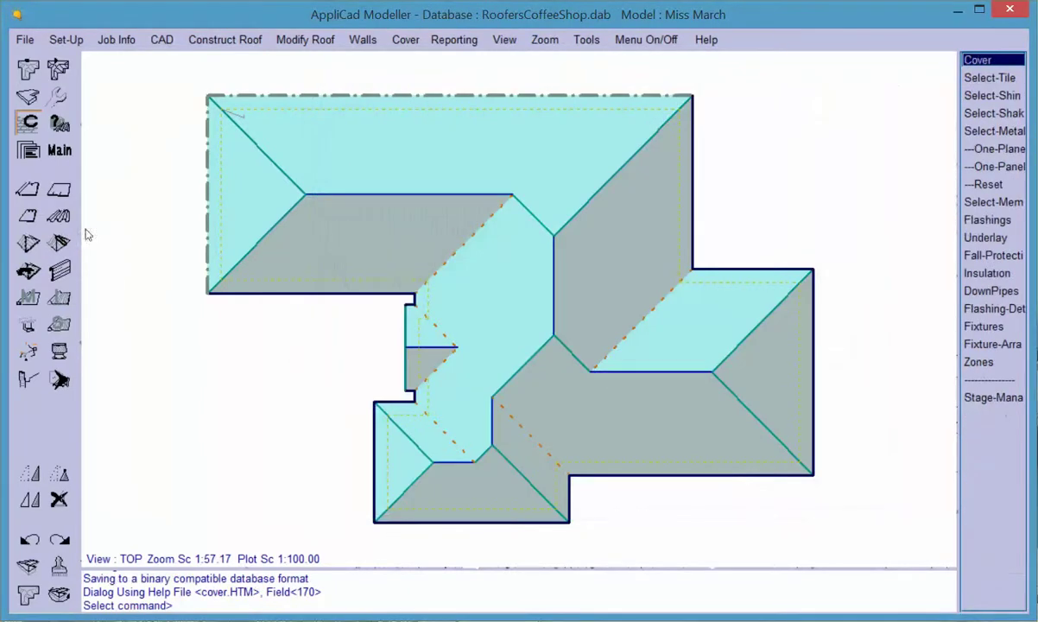
Generate and tally the roof panels, and export their cutting list for the rollformer in AMS Controls (Eclipse) format to D0000001.ORD.
click(60, 123)
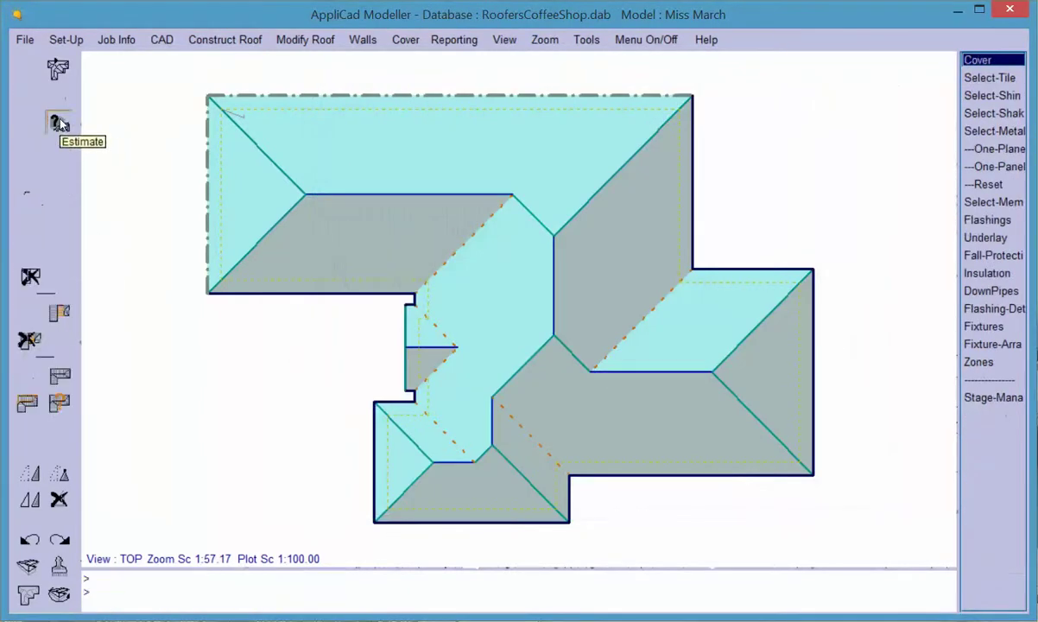
click(65, 377)
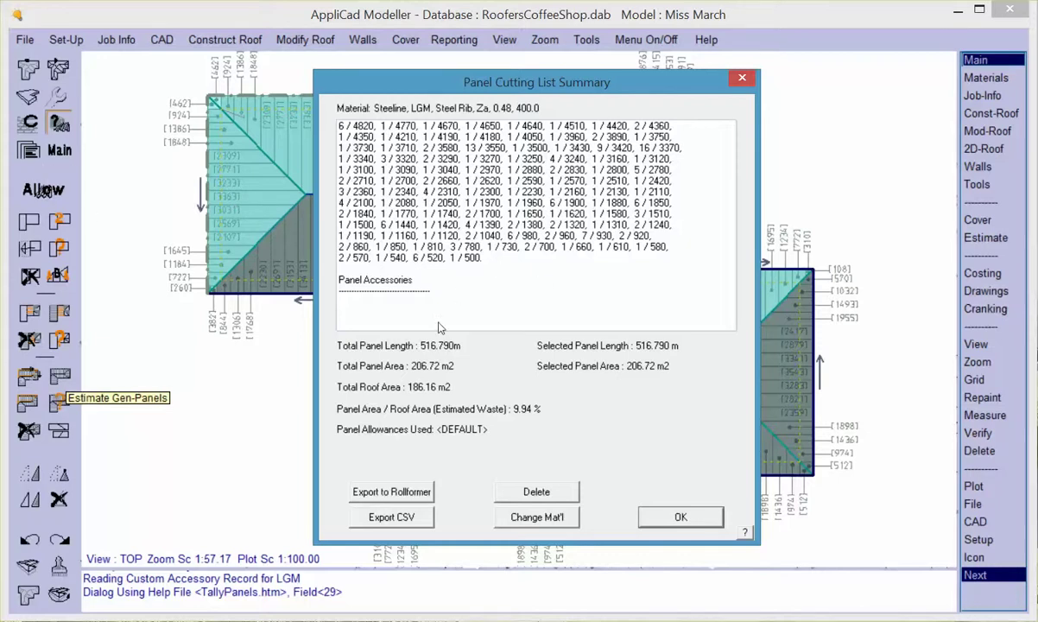
click(391, 492)
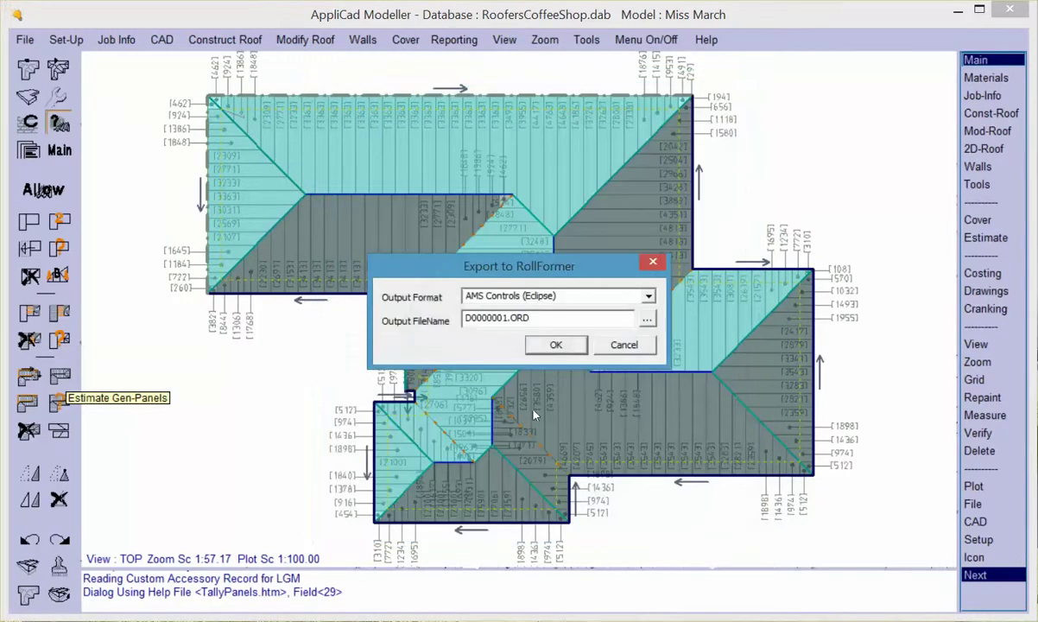
click(649, 299)
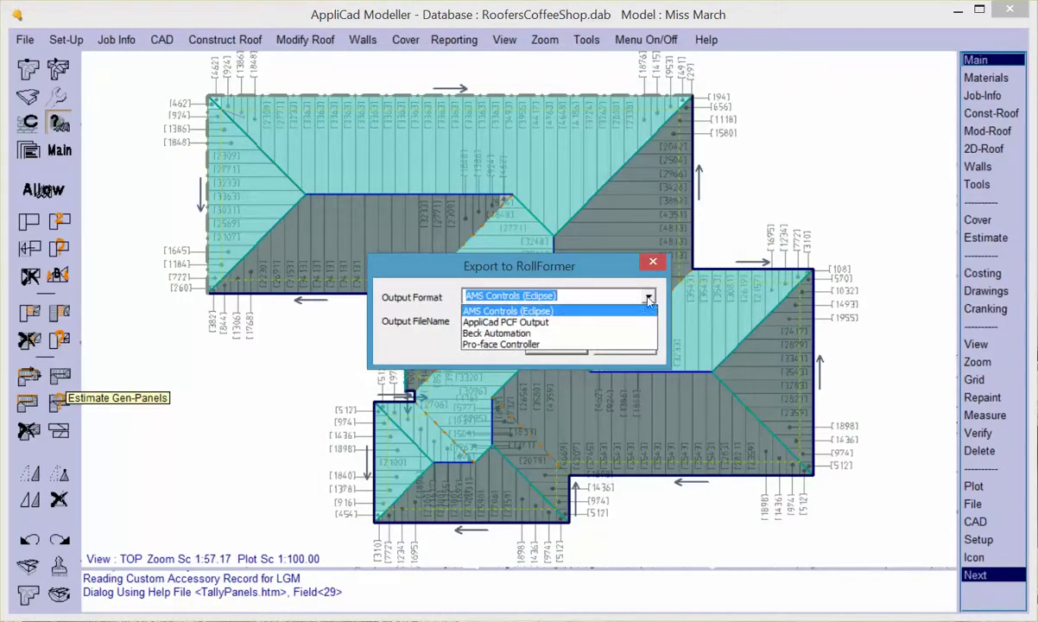
click(569, 316)
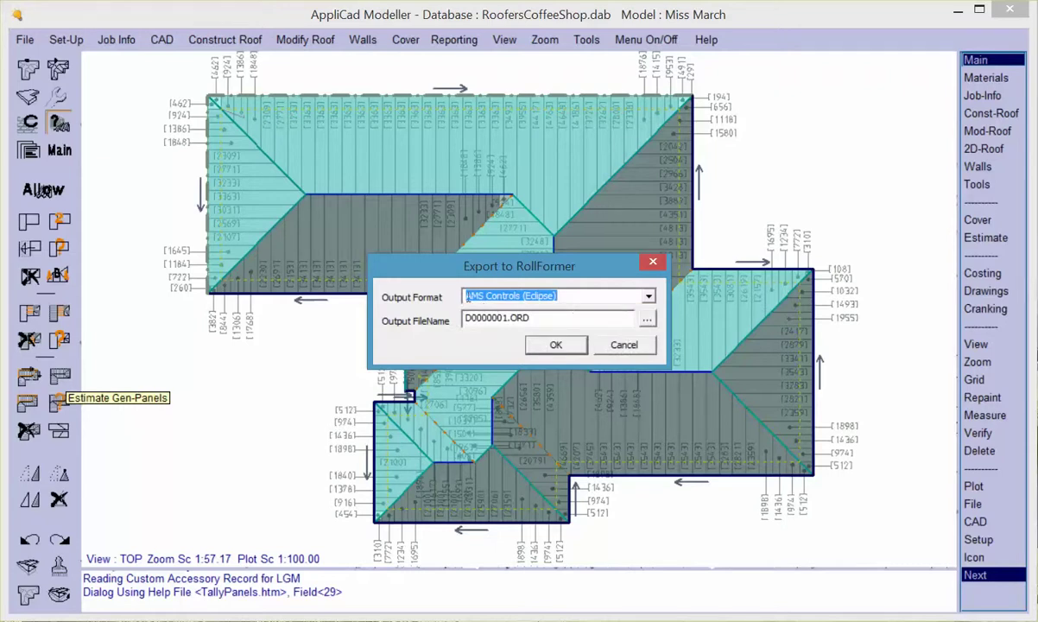
click(553, 346)
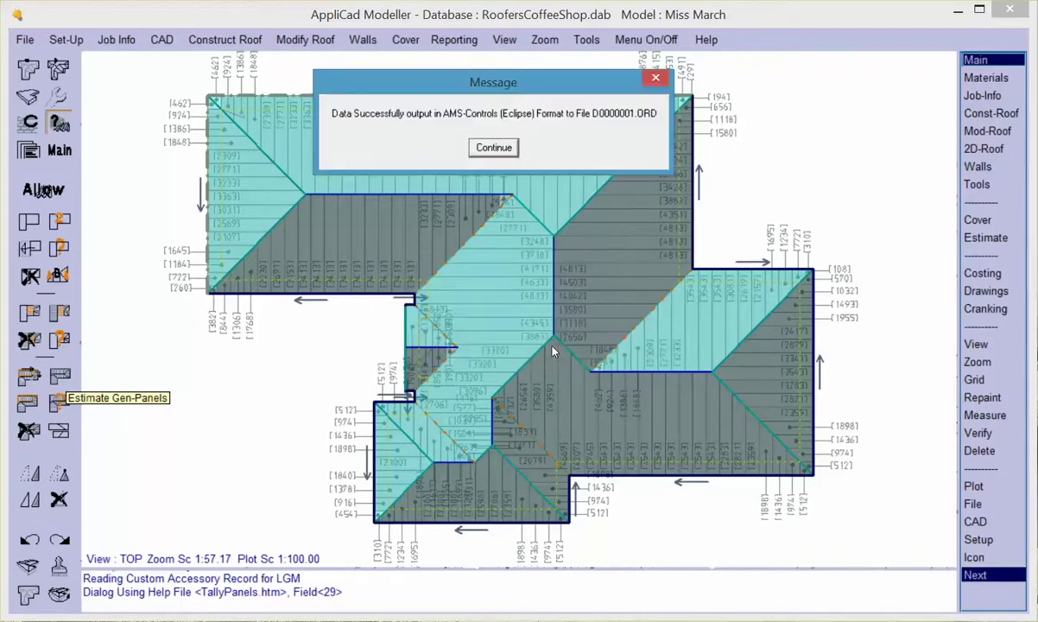
click(493, 149)
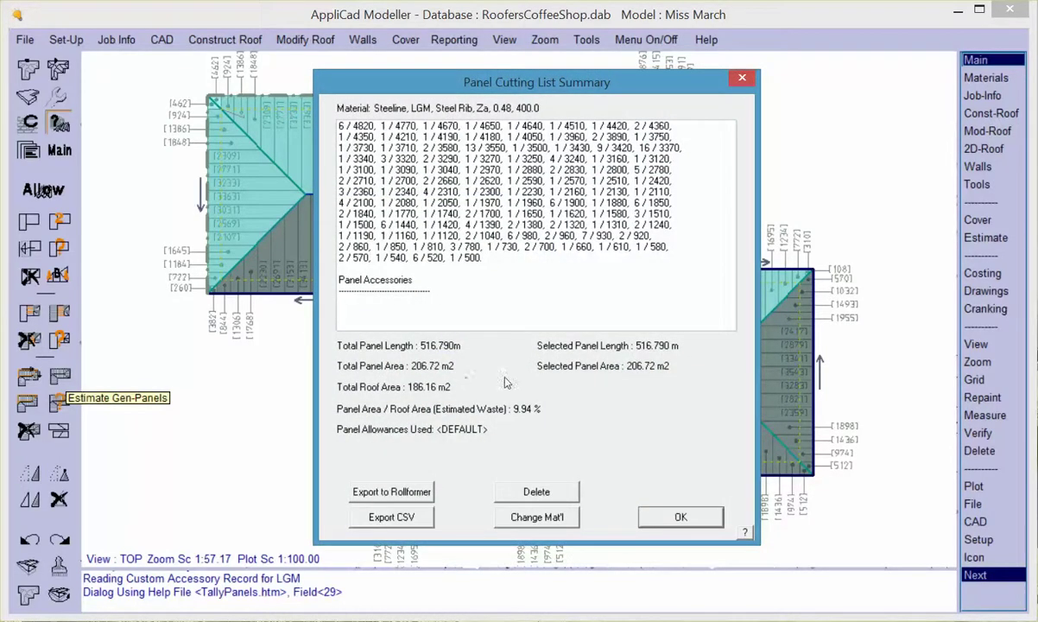
click(678, 517)
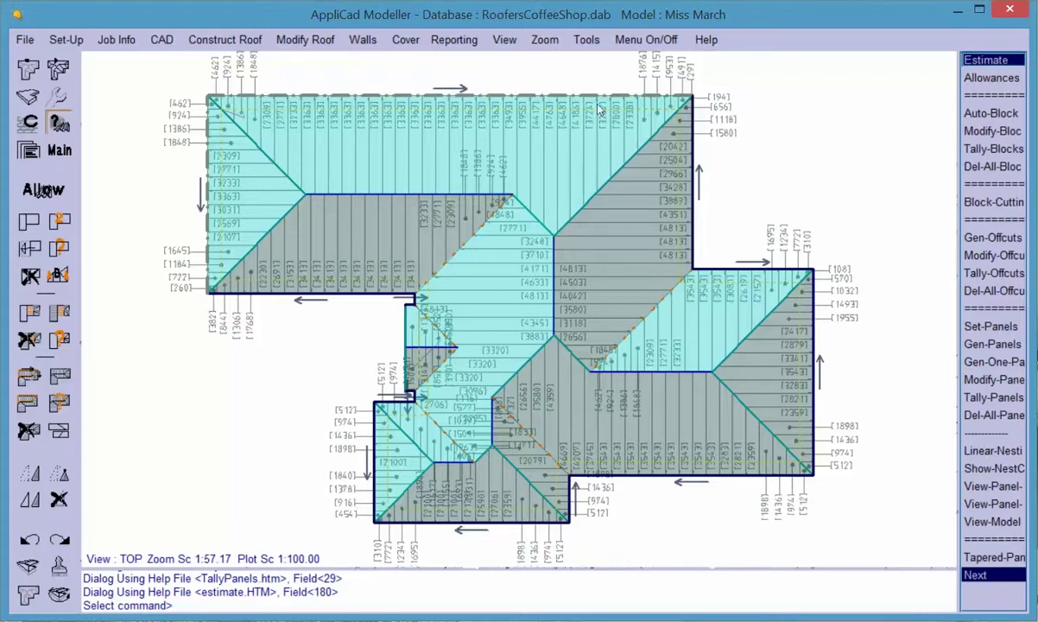
Set the panel annotation to identifier and rounded panel length in the allowances, and tally the panels again.
click(48, 191)
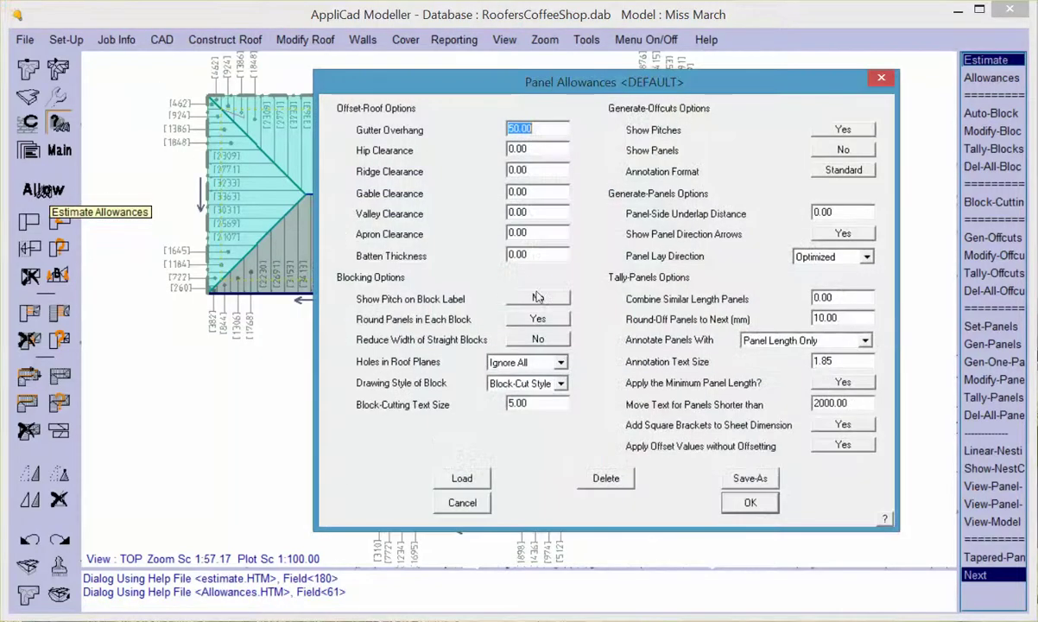
click(865, 342)
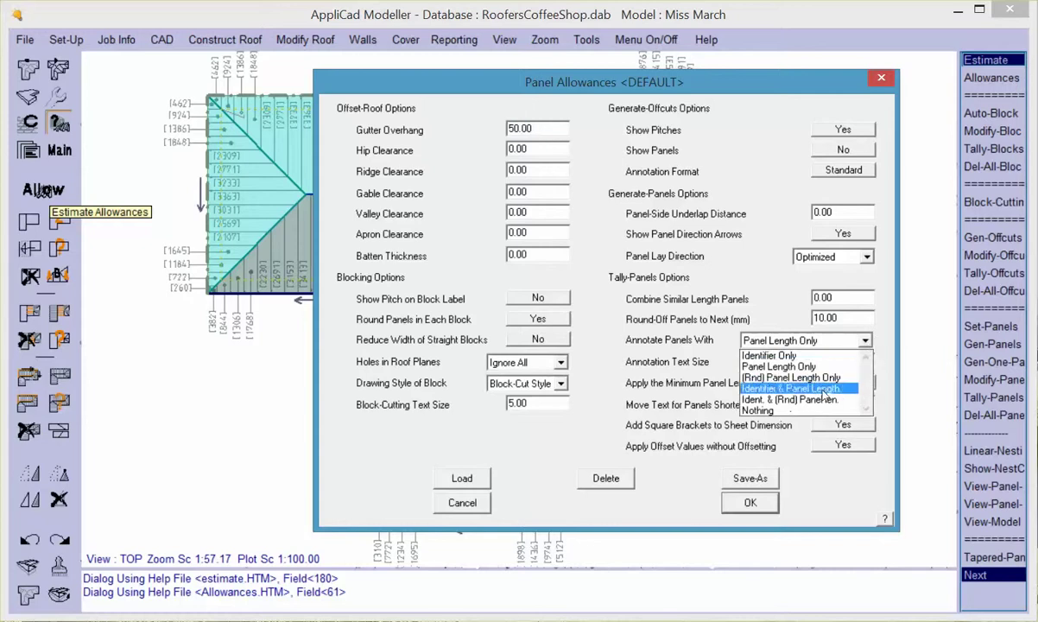
click(786, 401)
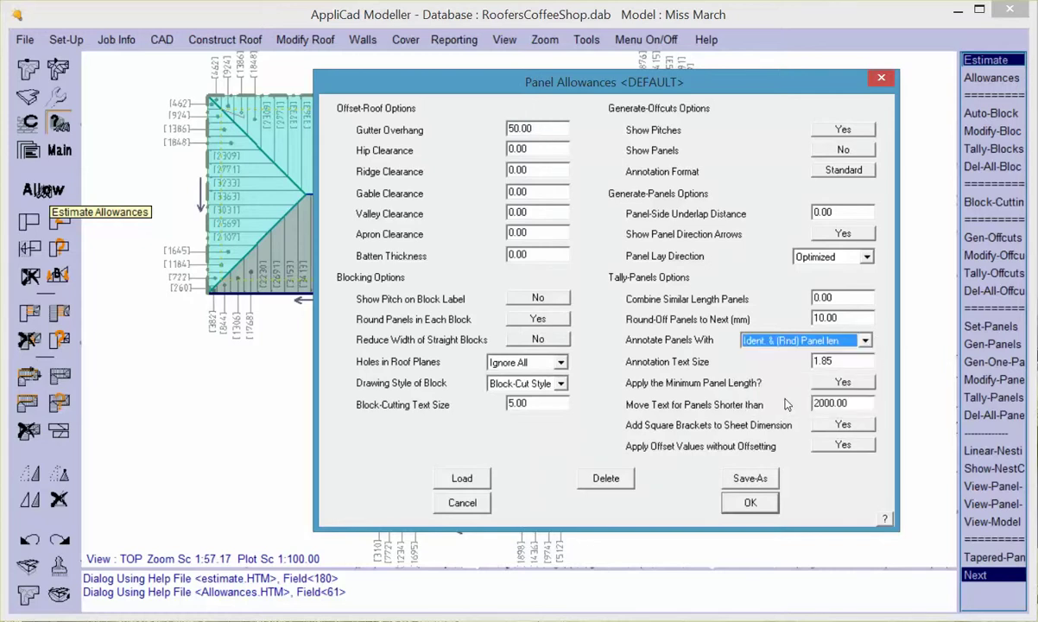
key(Return)
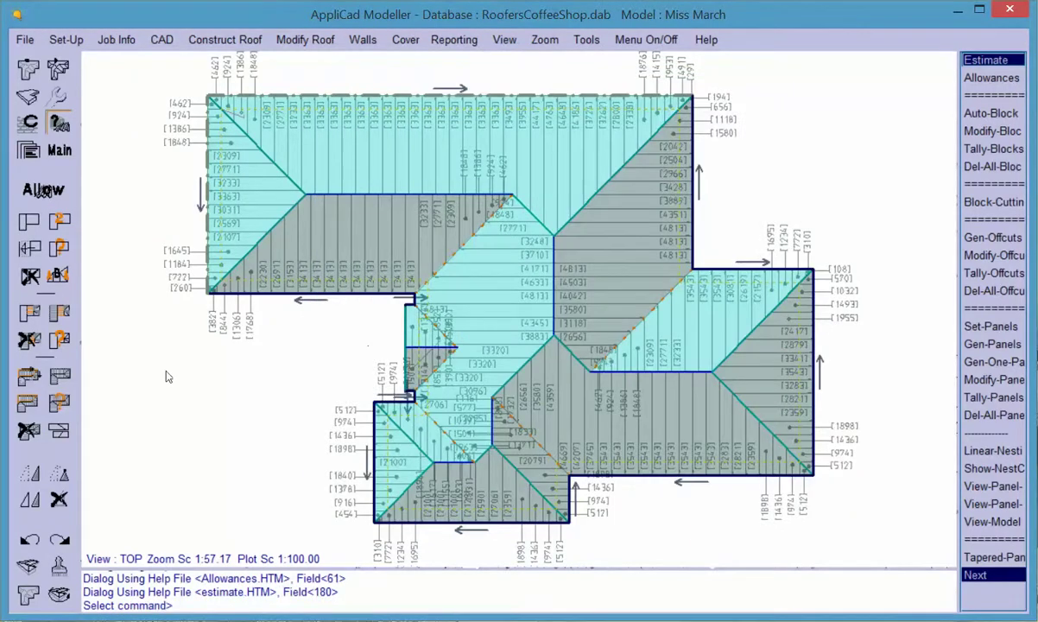
click(59, 375)
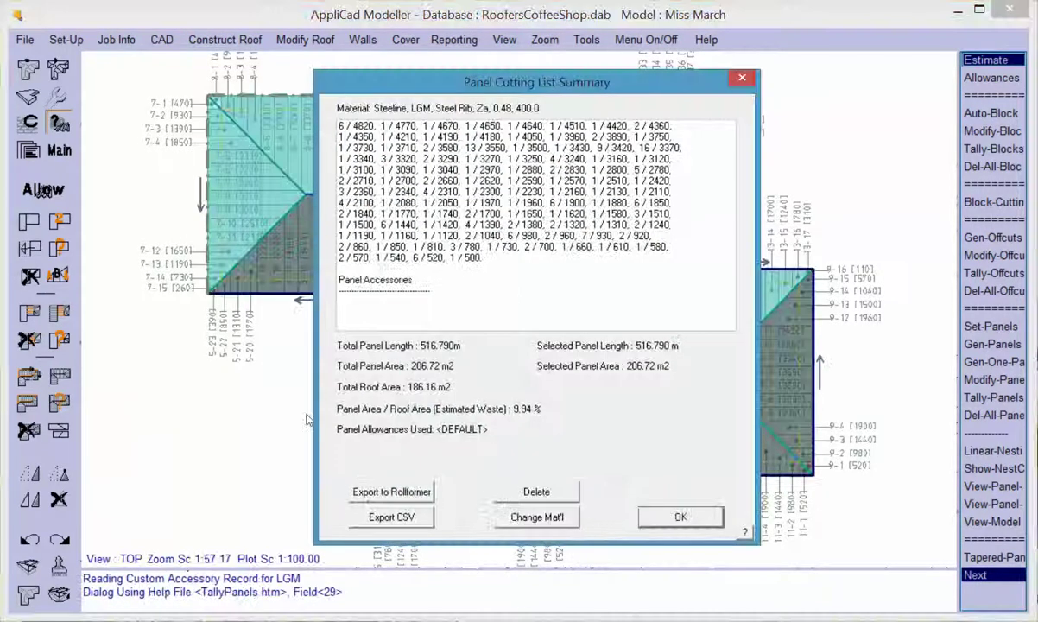
click(680, 516)
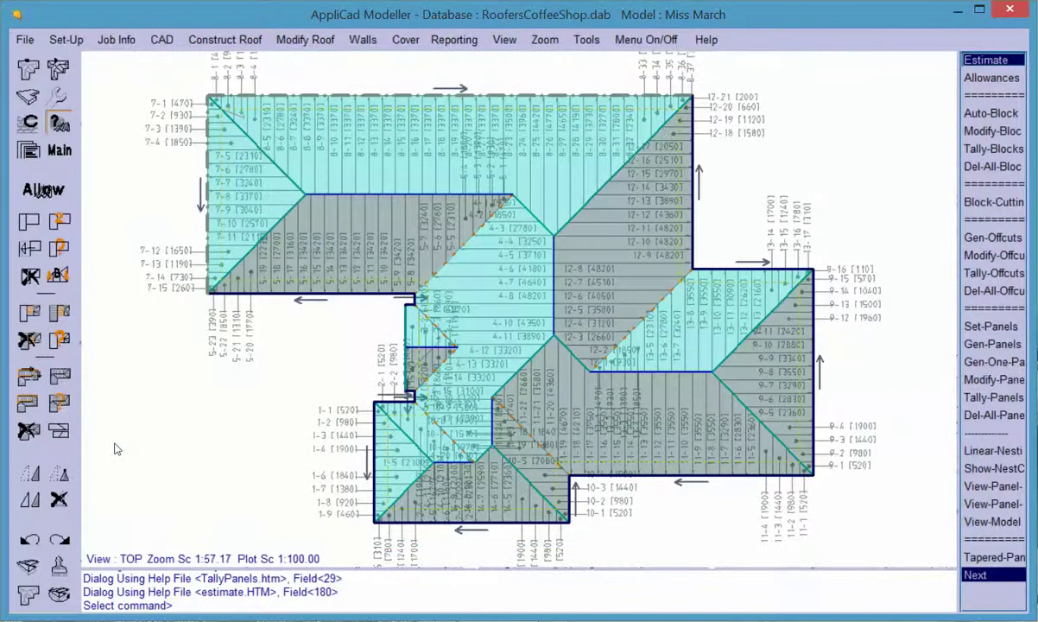
Move the label of panel 5-4 out above the upper roof edge and place its leader line below the text.
scroll(175, 71, up, 2)
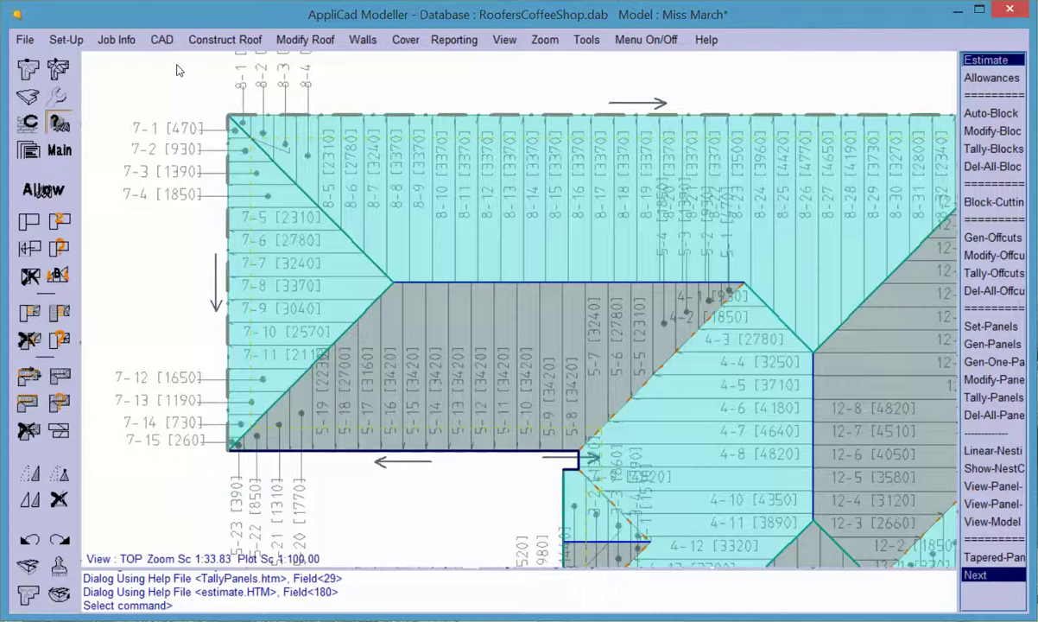
scroll(175, 70, up, 1)
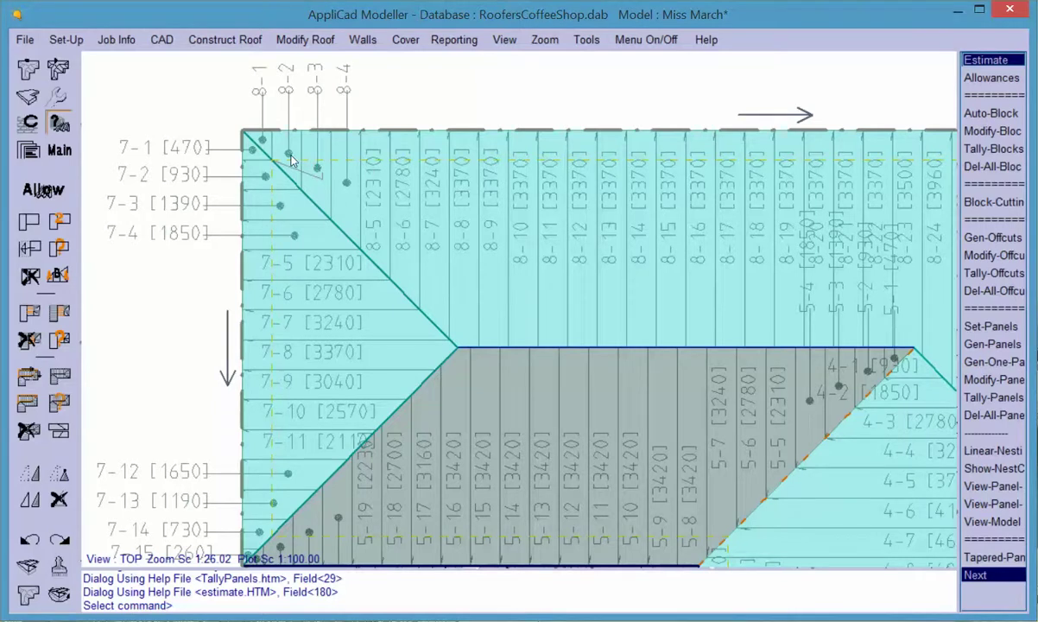
scroll(292, 160, down, 1)
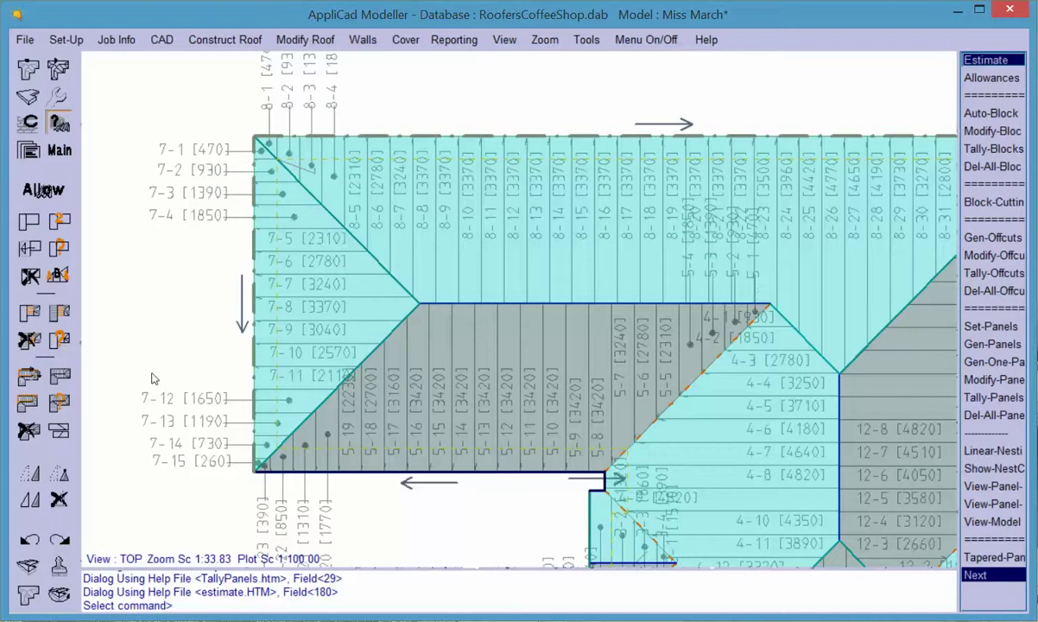
click(26, 380)
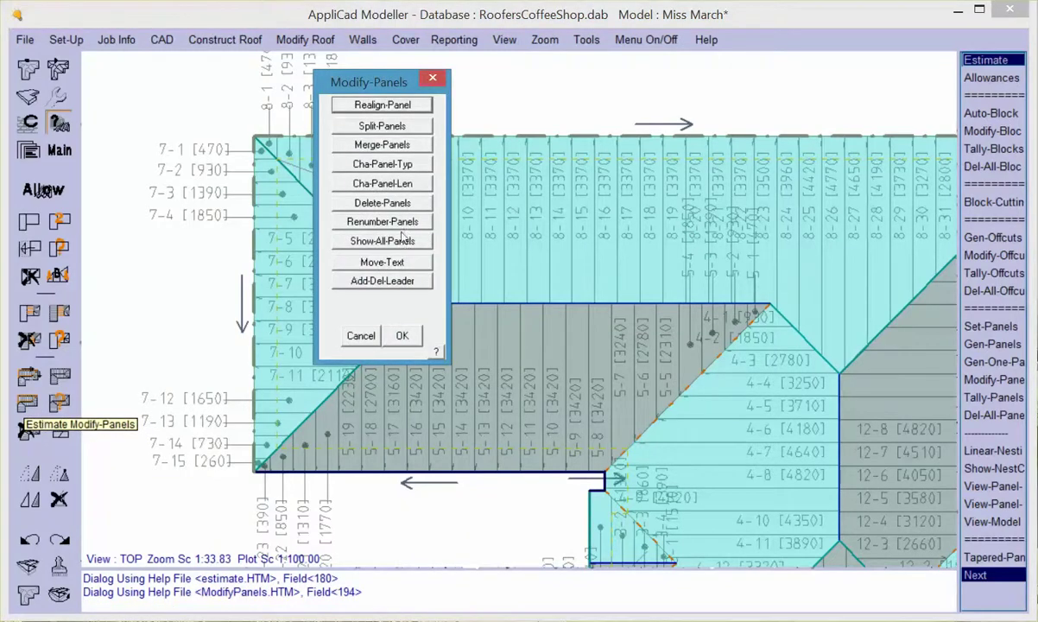
click(361, 260)
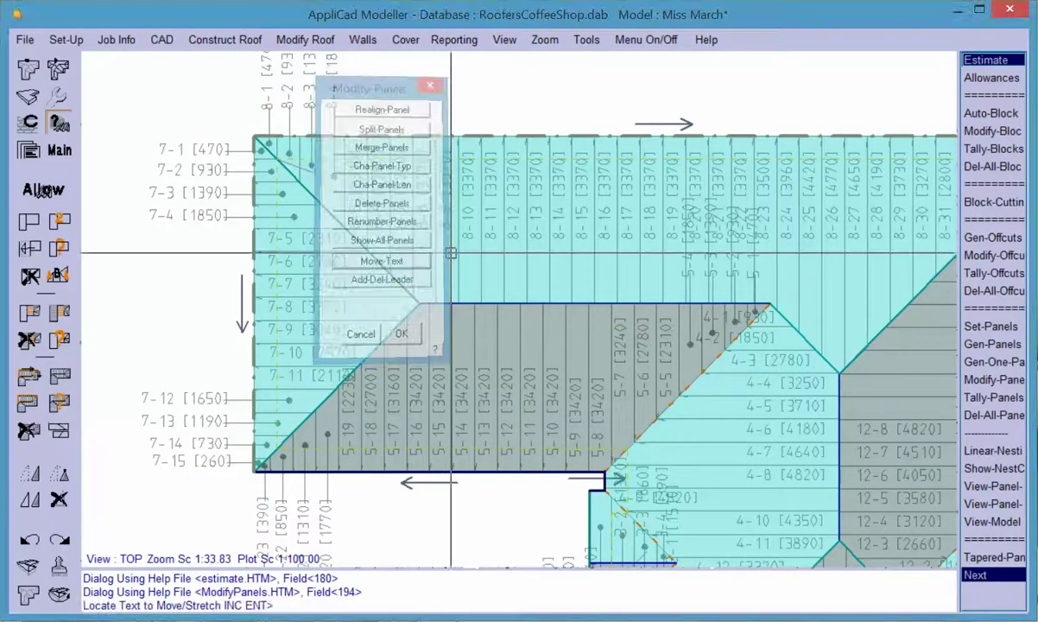
click(686, 220)
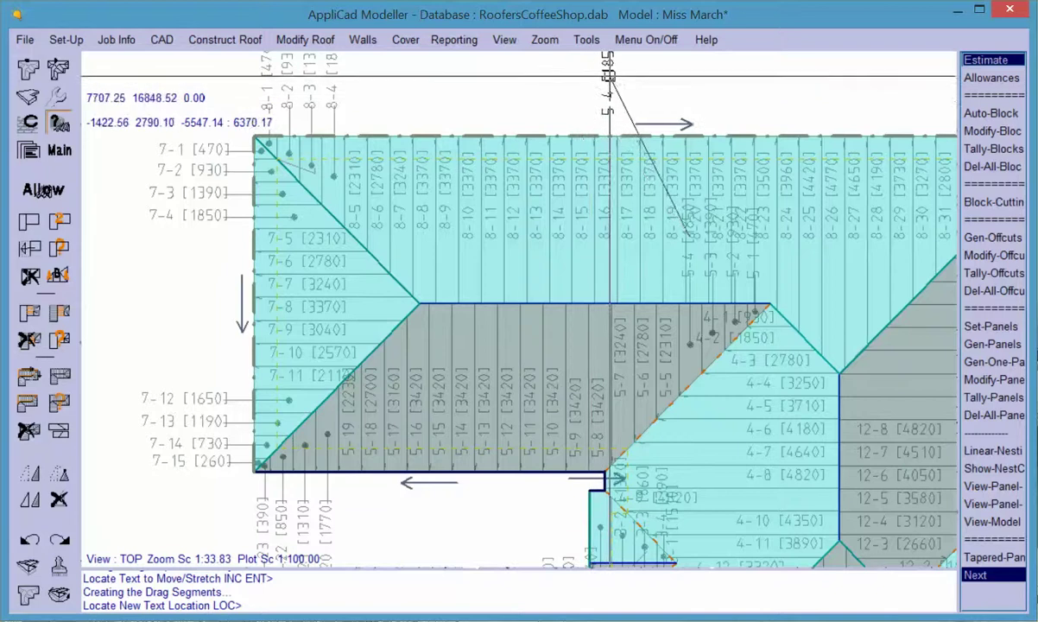
click(610, 78)
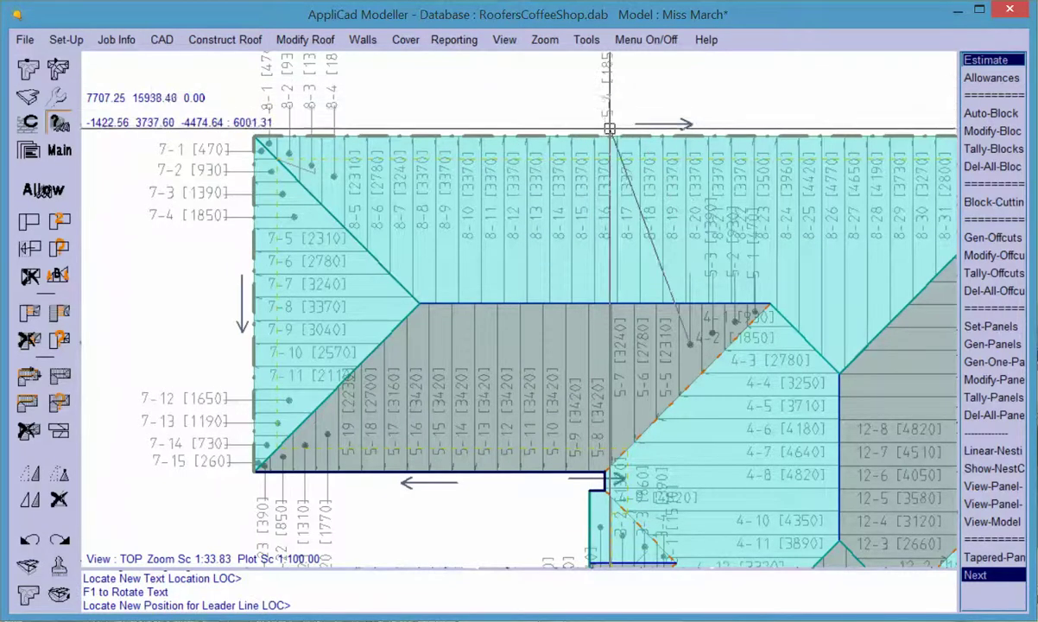
click(610, 116)
Move the labels of panels 5-3, 5-2 and 5-1 out above the upper roof edge and place their leader lines.
click(713, 238)
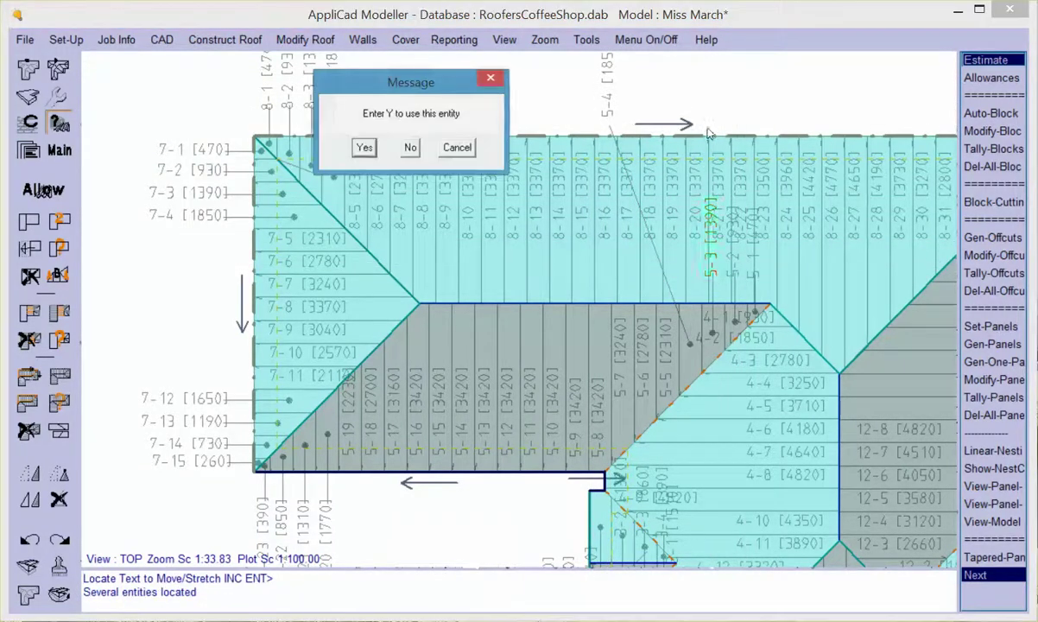
key(y)
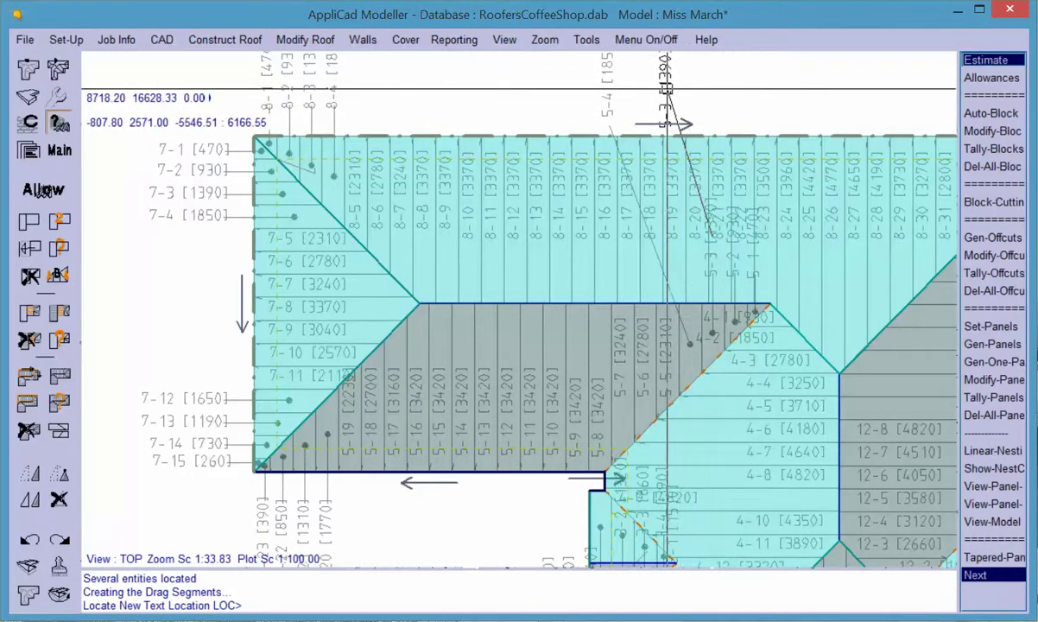
click(666, 88)
click(683, 111)
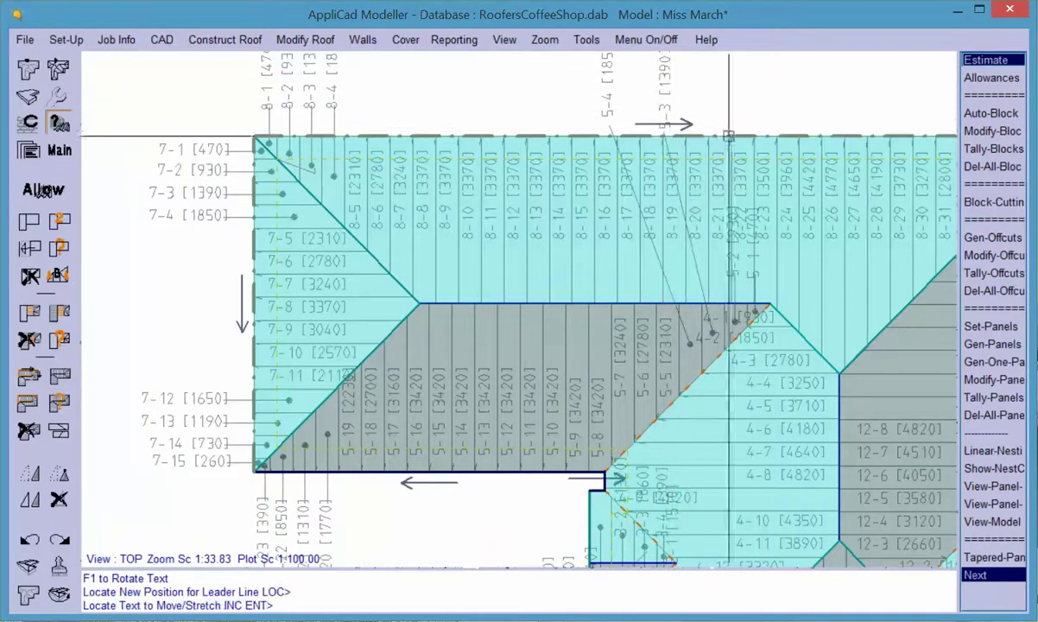
click(740, 242)
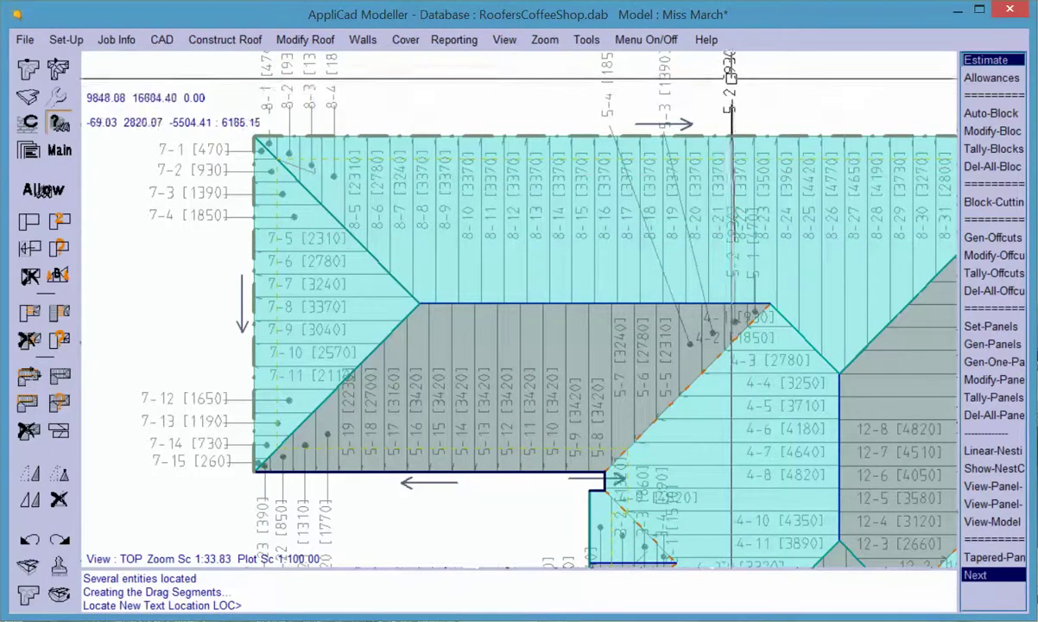
click(731, 86)
click(762, 191)
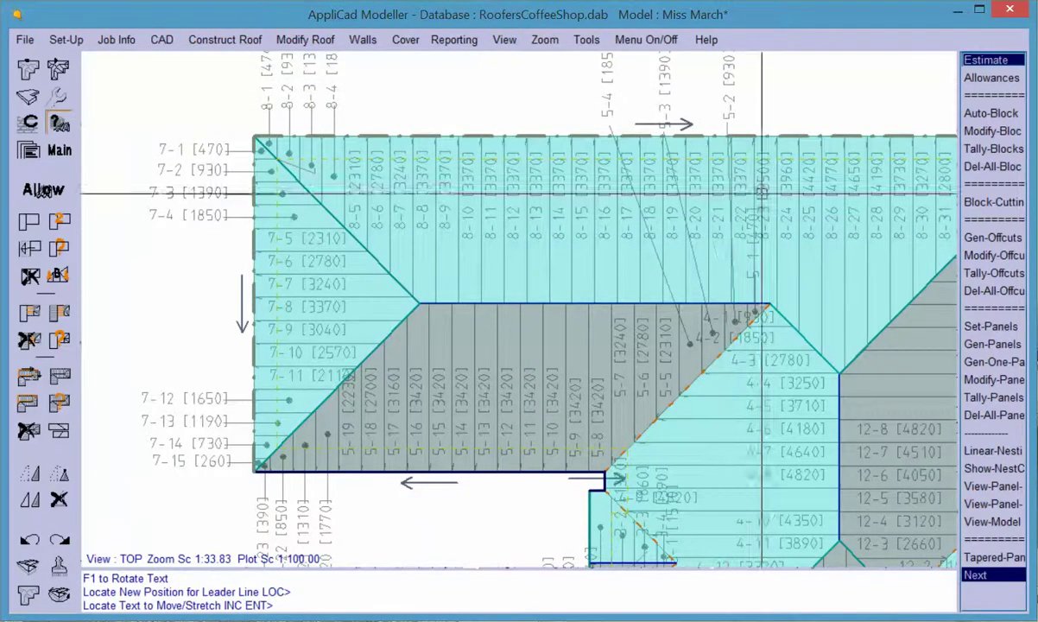
click(755, 245)
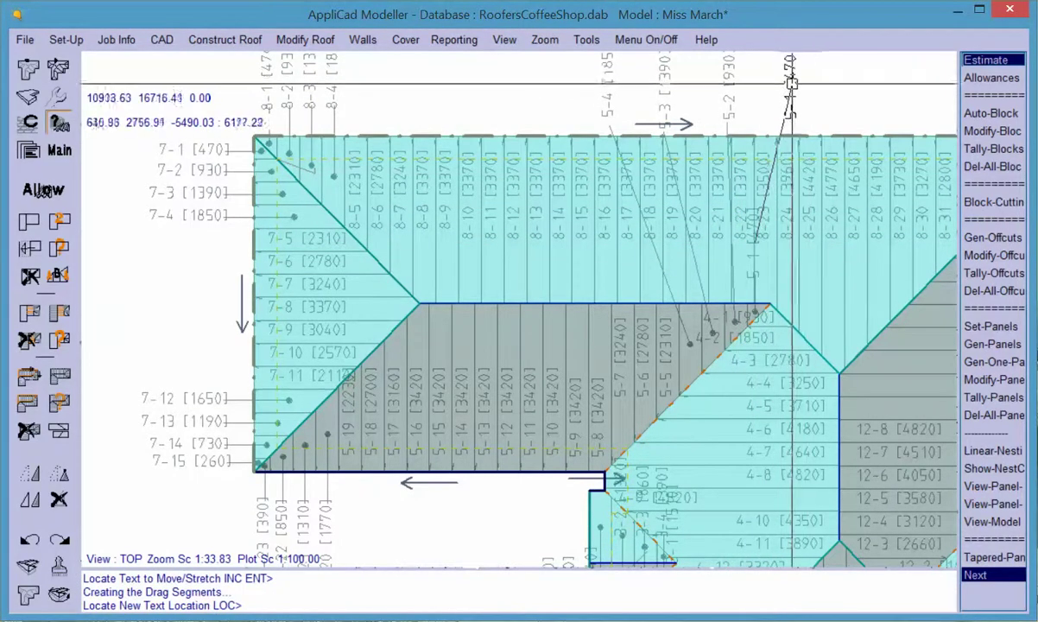
click(789, 80)
click(758, 298)
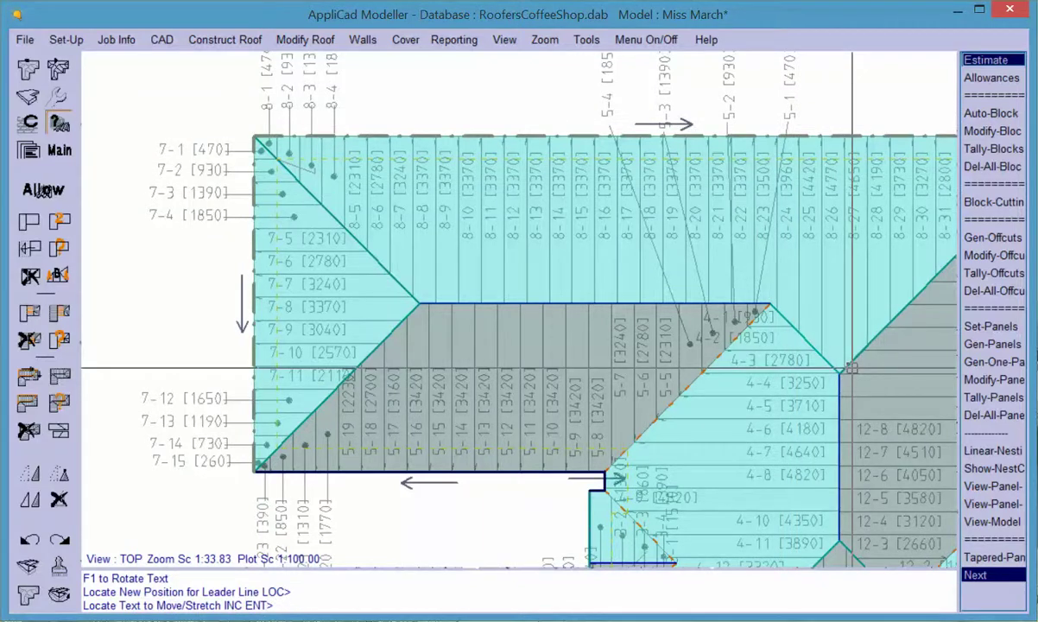
Move the labels of panels 4-1 and 4-2 into the clear area beyond the ridge's right end, placing their leader lines, and finish modifying panels.
click(737, 326)
click(809, 288)
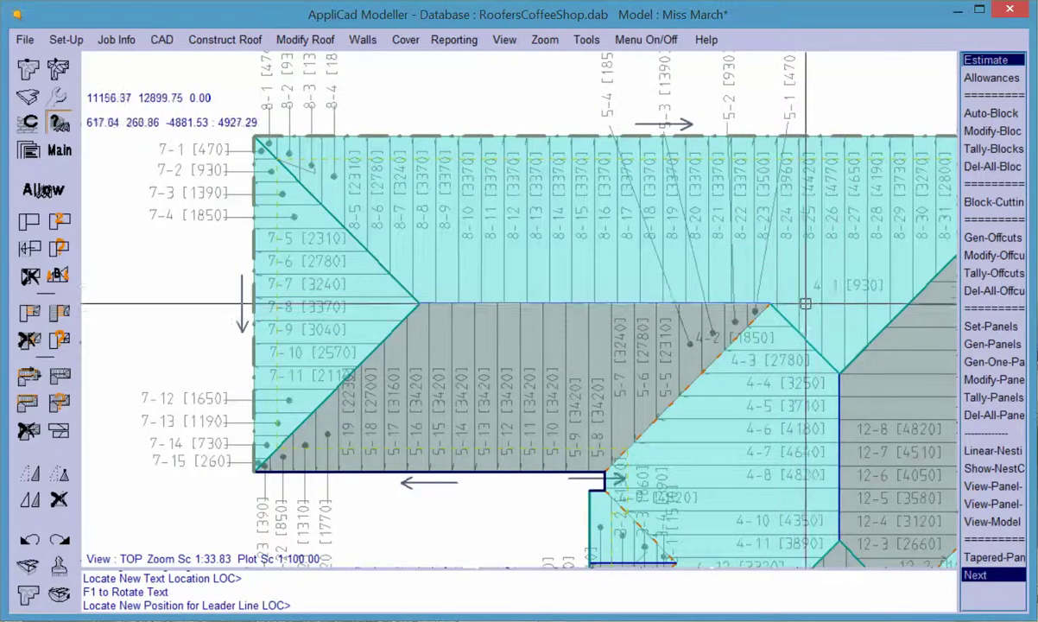
click(757, 300)
click(754, 342)
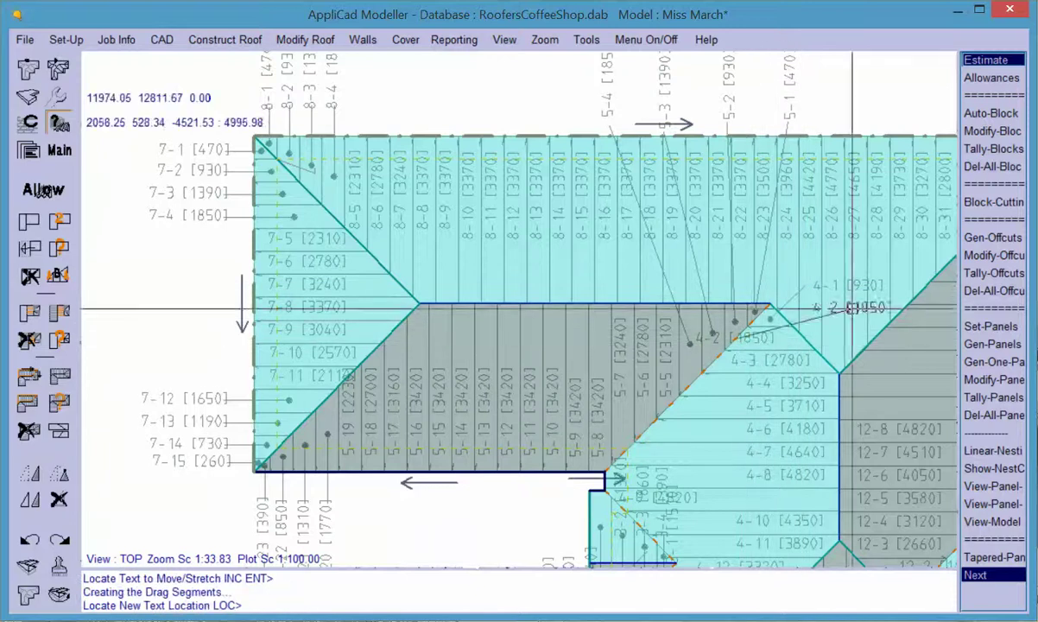
click(812, 307)
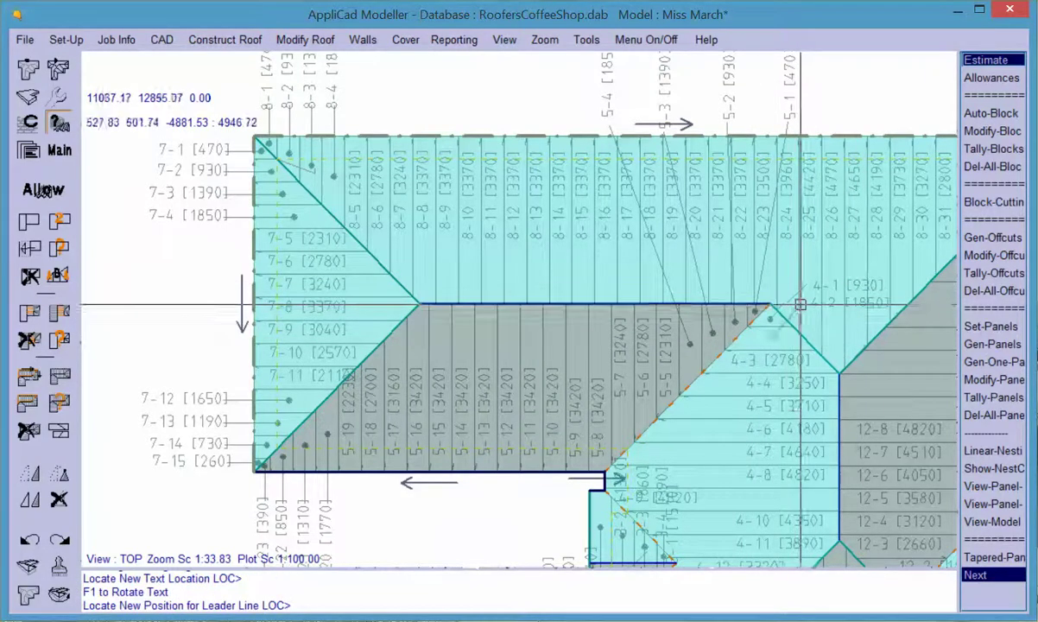
click(767, 320)
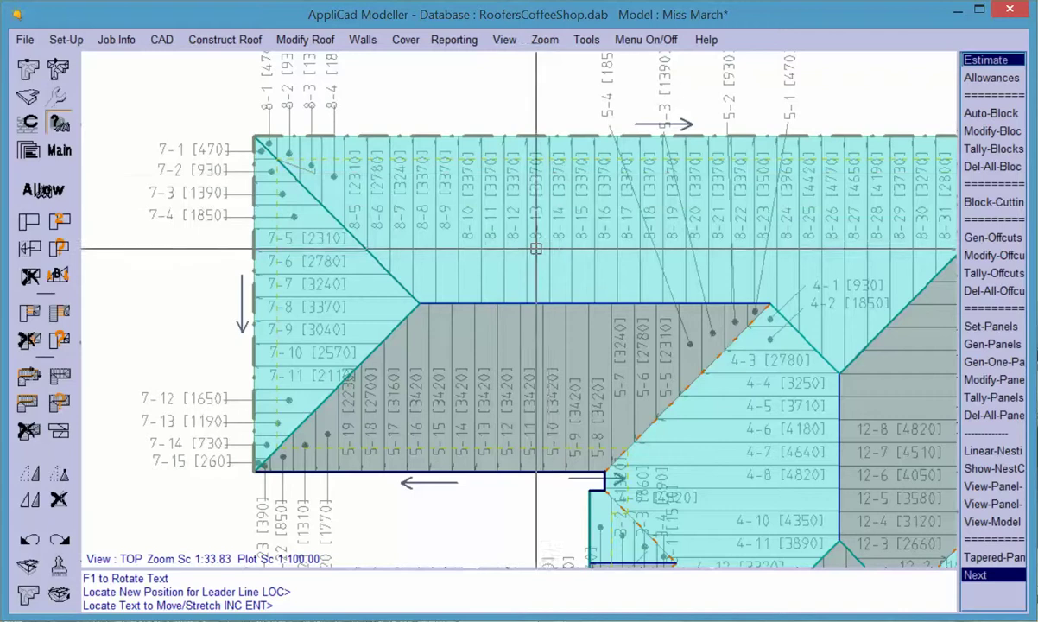
scroll(384, 250, down, 2)
scroll(384, 249, down, 1)
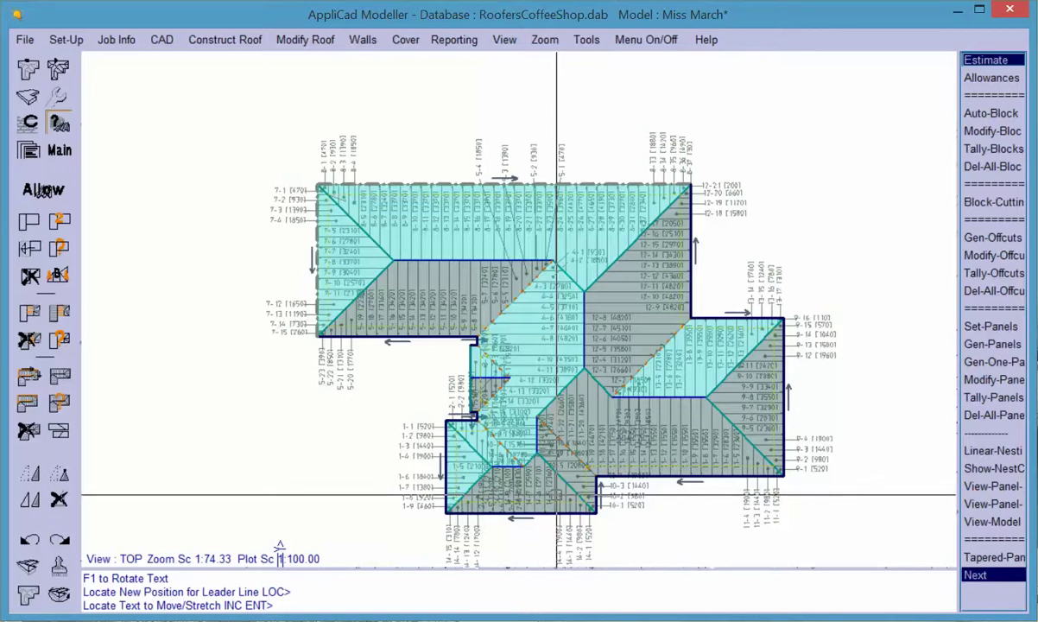
right_click(299, 426)
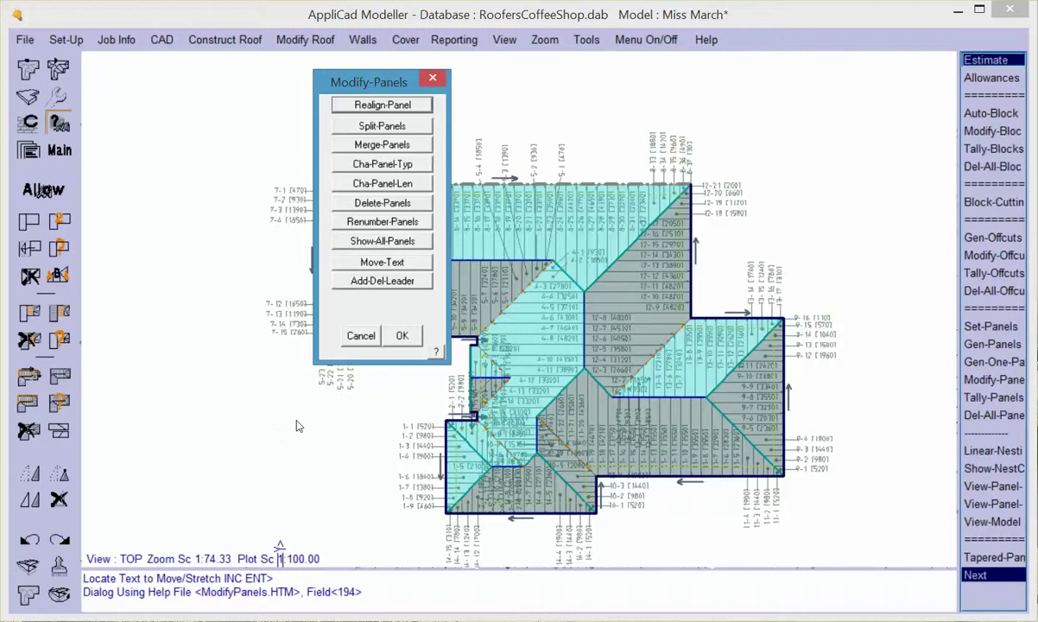
click(401, 338)
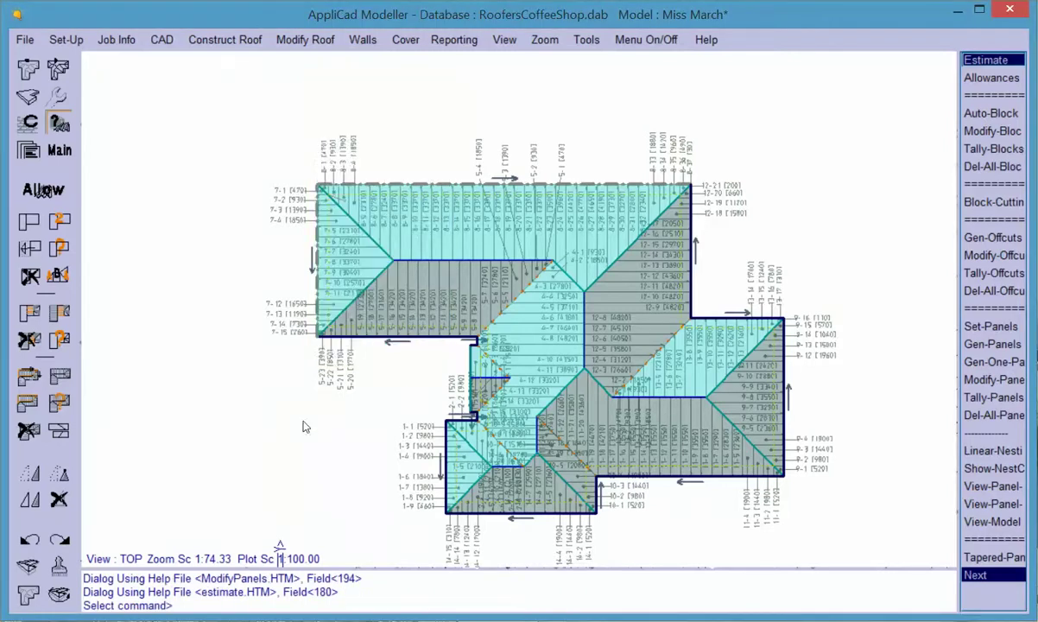
Realign the panels on grey roof plane 5 to an alignment point near the ridge's left end, and tally the panels again.
scroll(289, 143, up, 1)
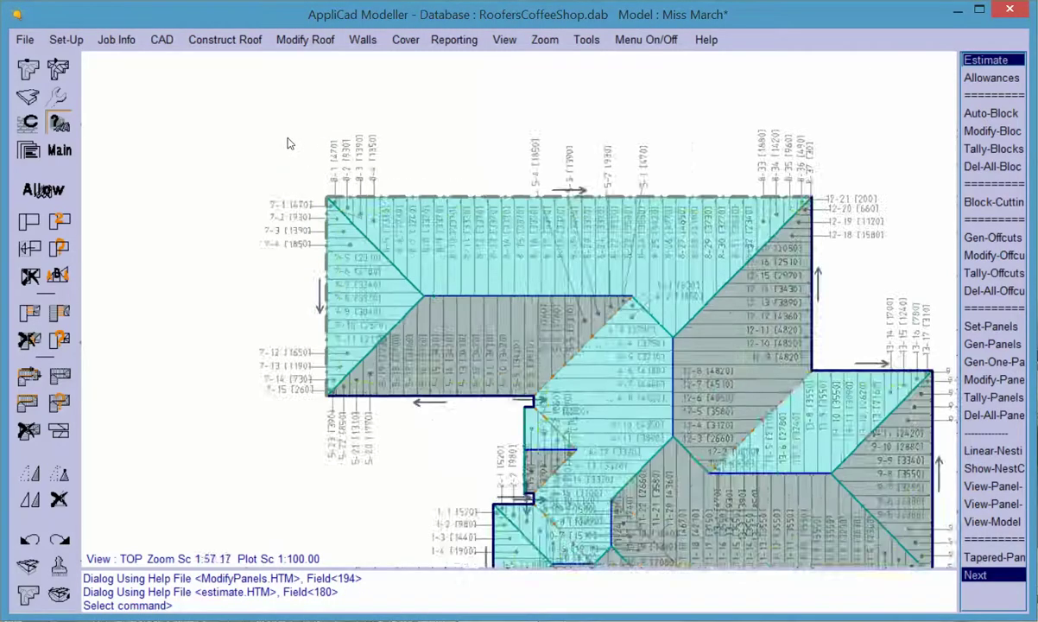
scroll(290, 144, up, 1)
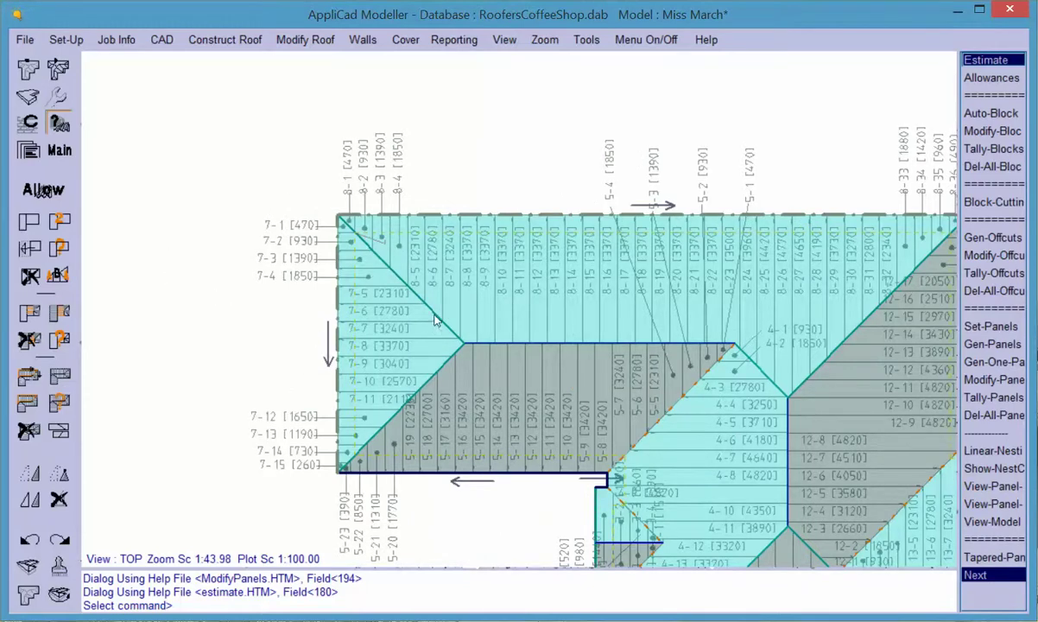
scroll(430, 314, up, 2)
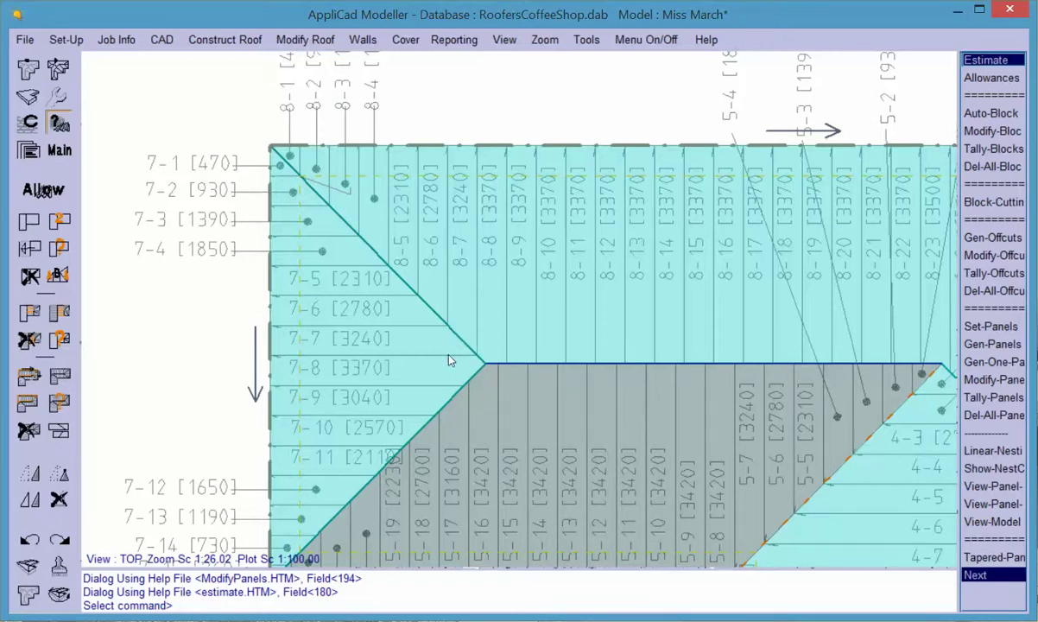
scroll(304, 236, down, 1)
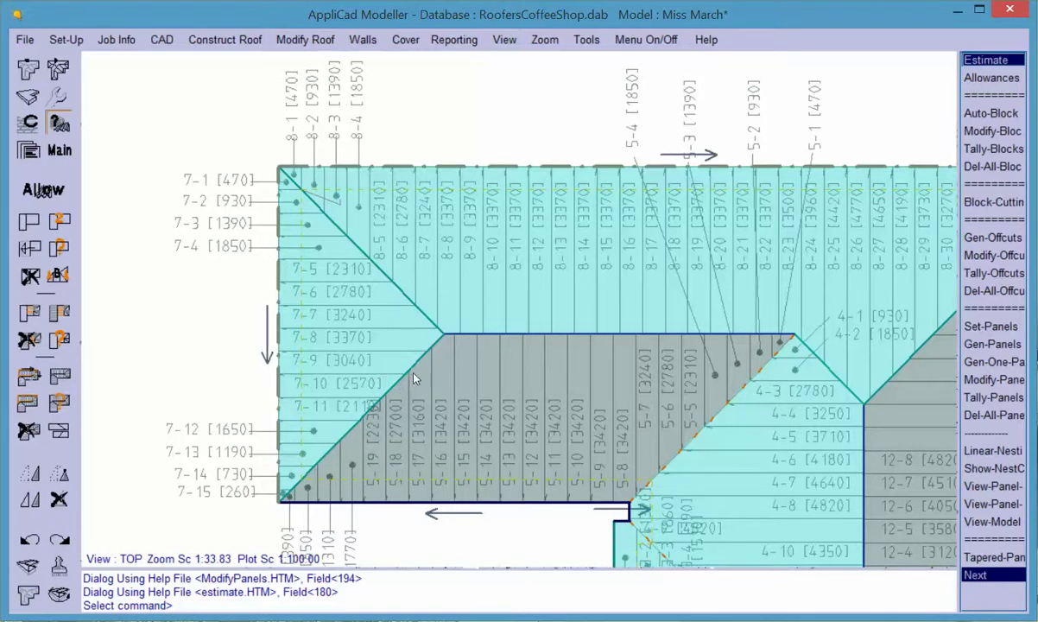
click(28, 406)
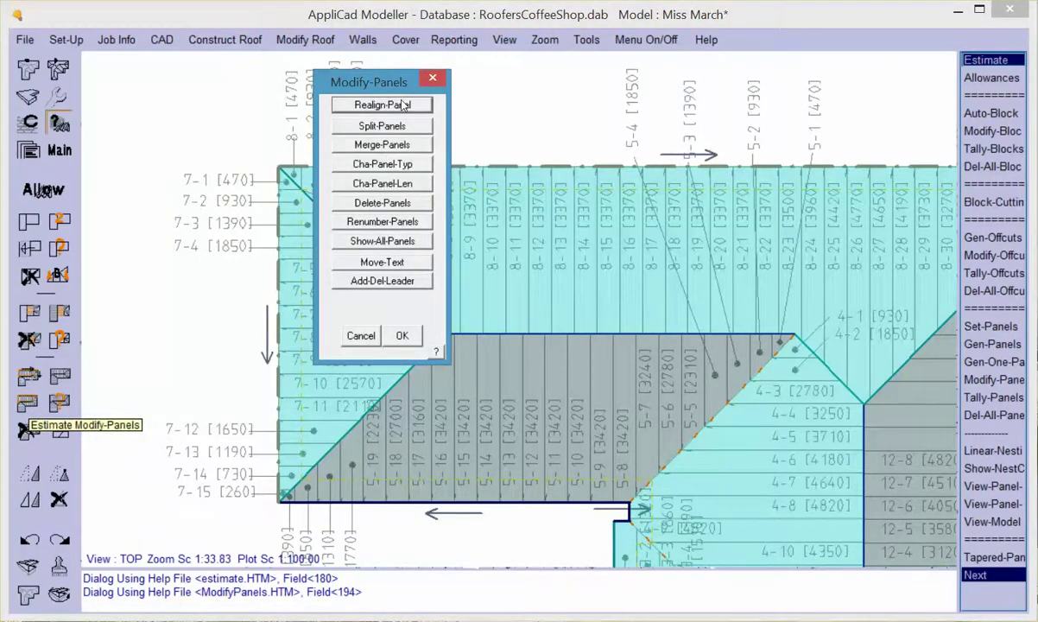
click(380, 104)
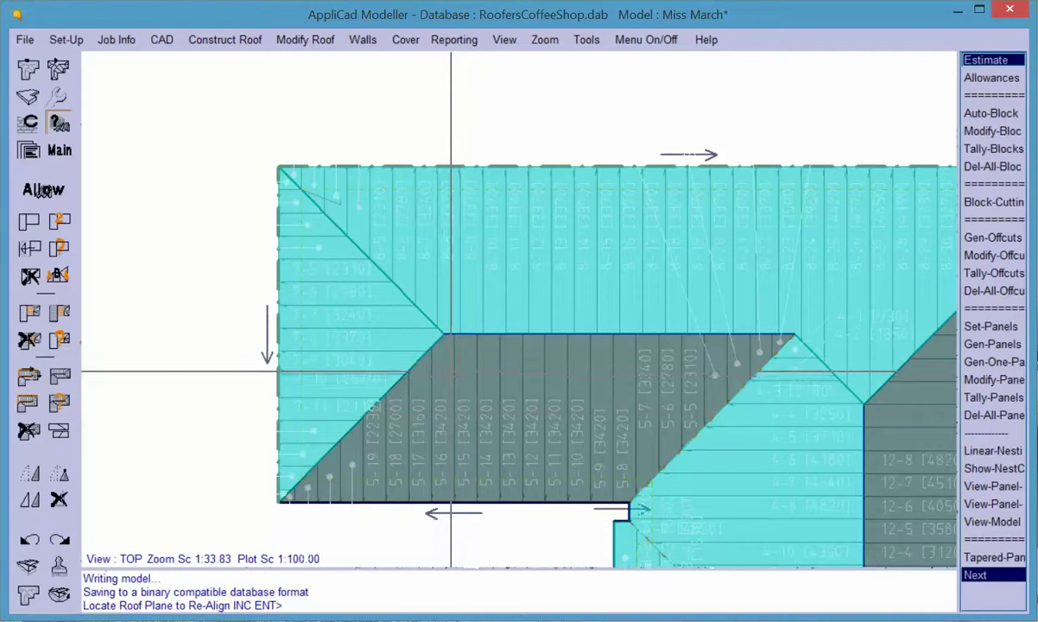
click(425, 366)
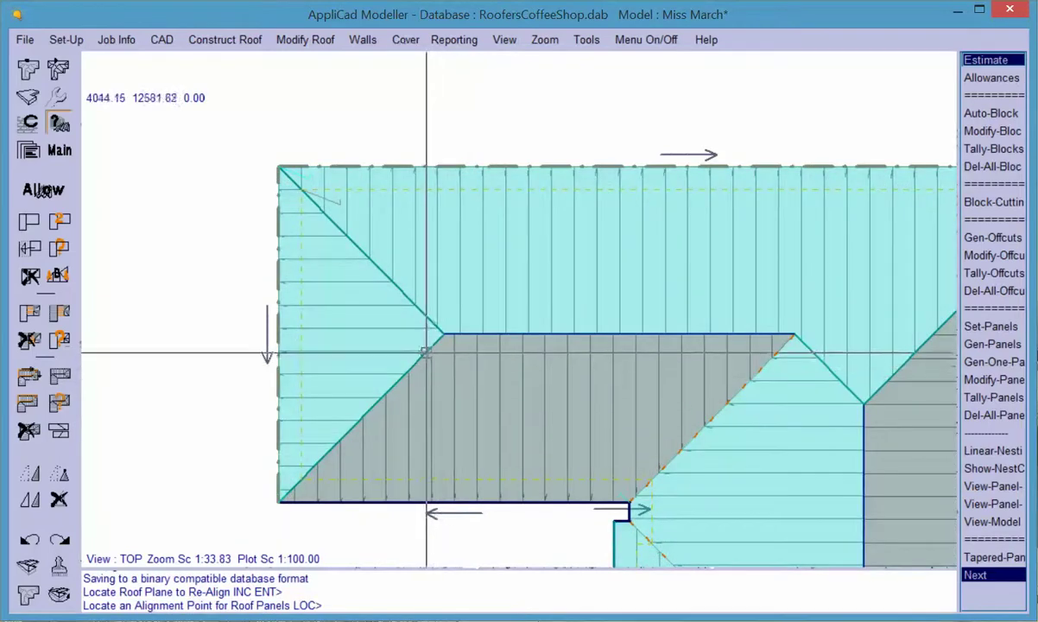
click(423, 335)
right_click(470, 456)
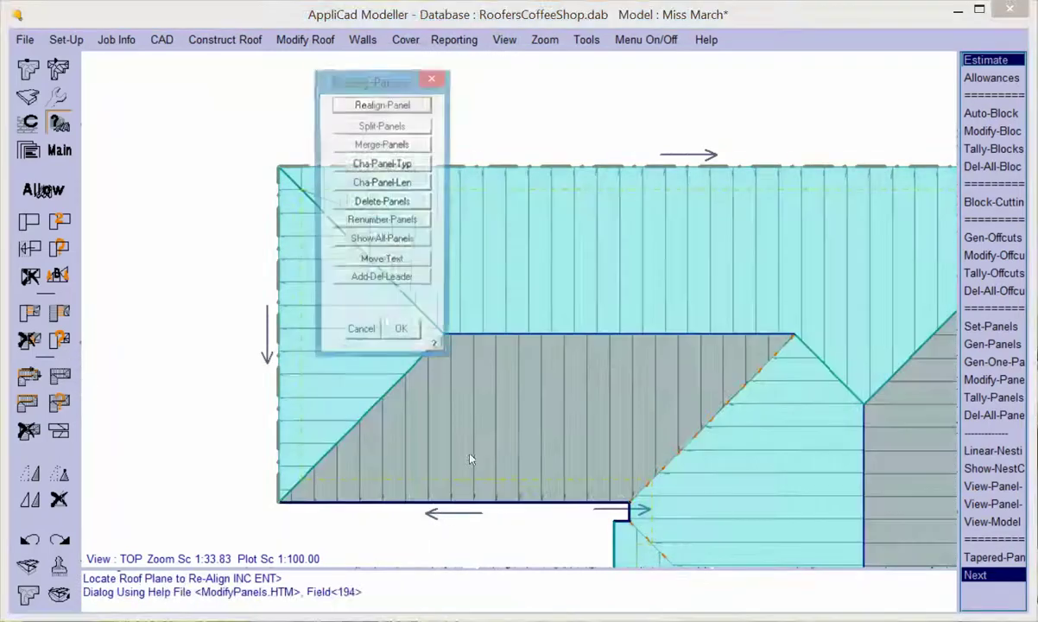
drag(411, 82, 685, 123)
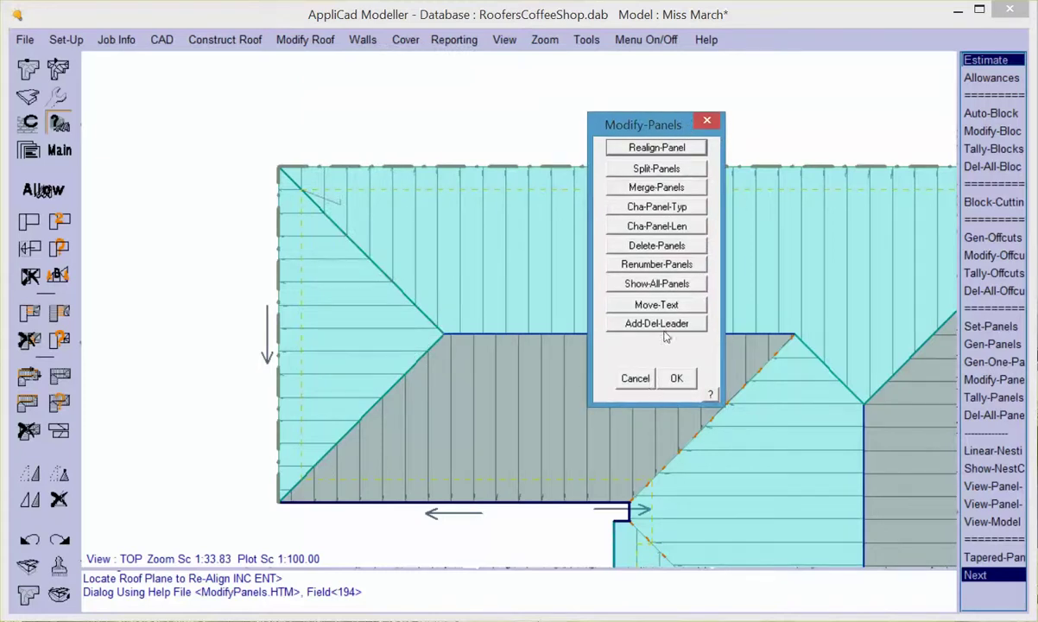
click(676, 377)
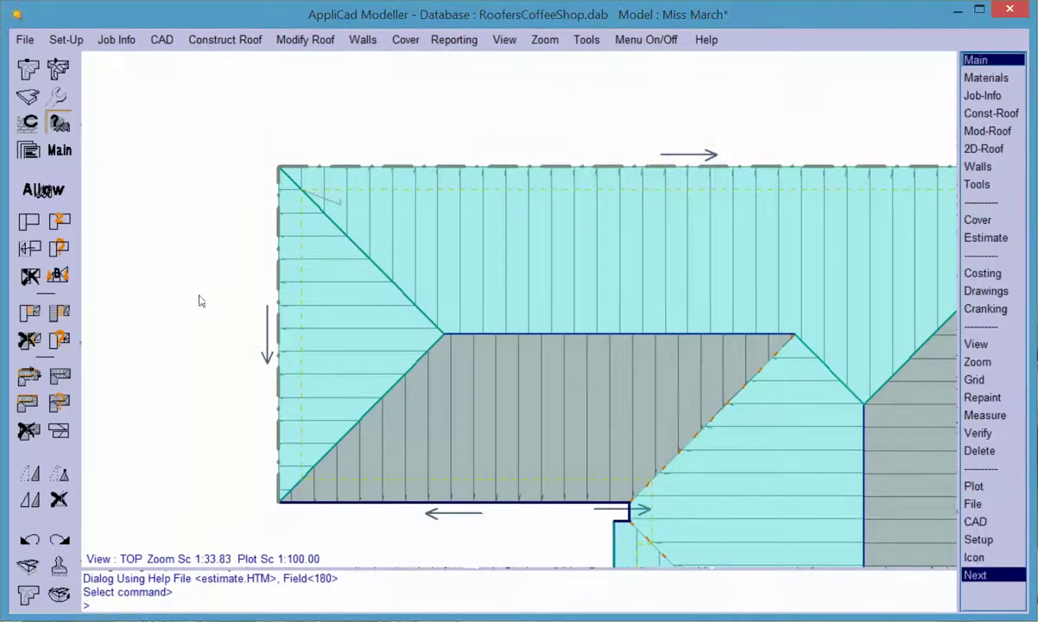
click(59, 404)
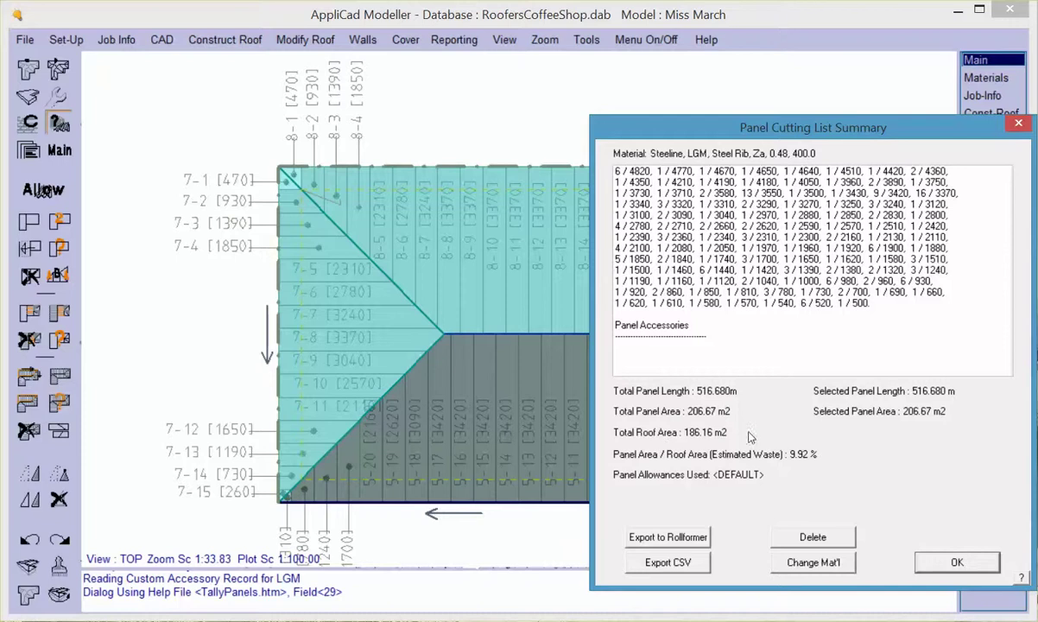
click(955, 563)
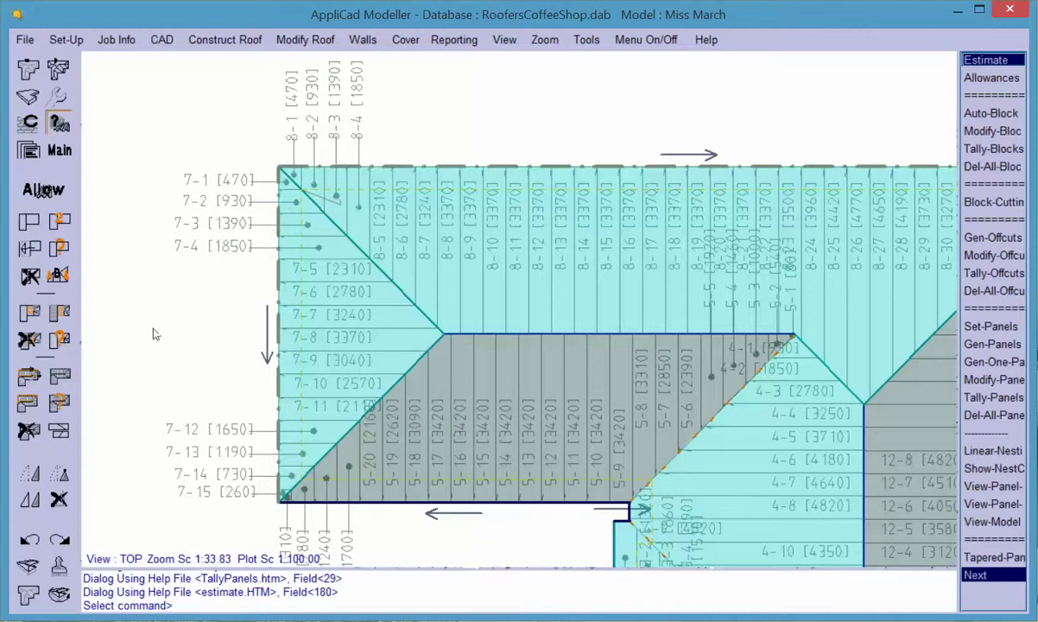